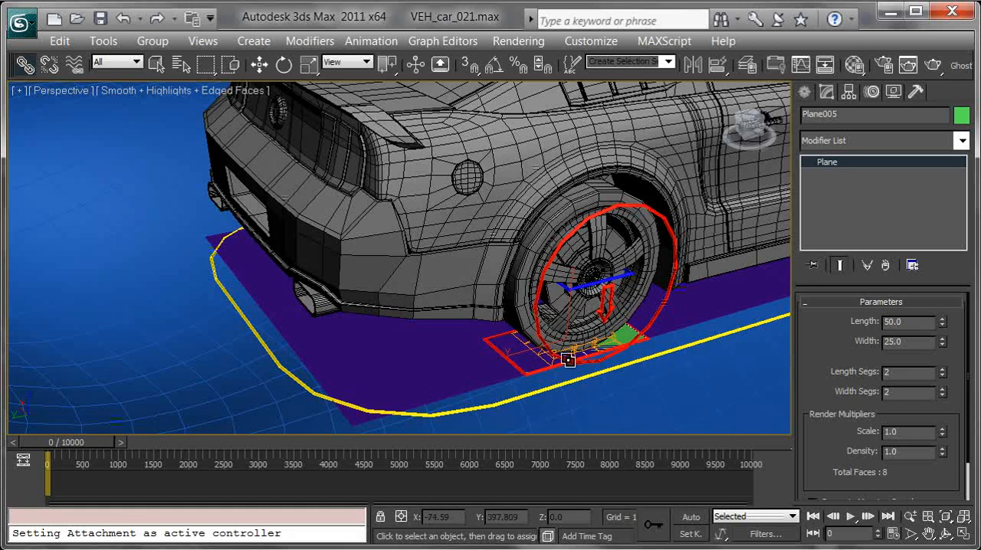
Link both rear wheels' small green ground planes, Plane005 and Plane006, to the large purple plane under the car
drag(630, 339, 380, 362)
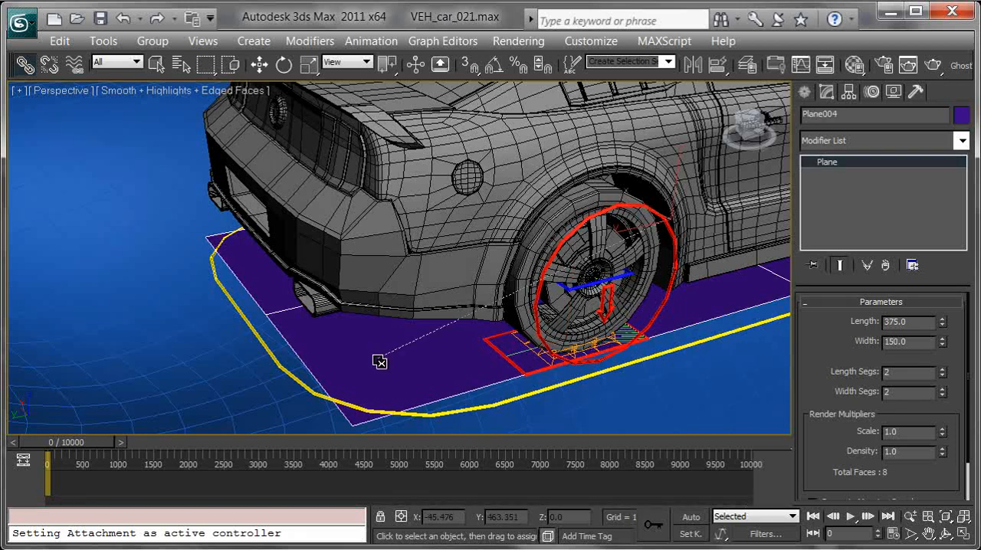
click(624, 335)
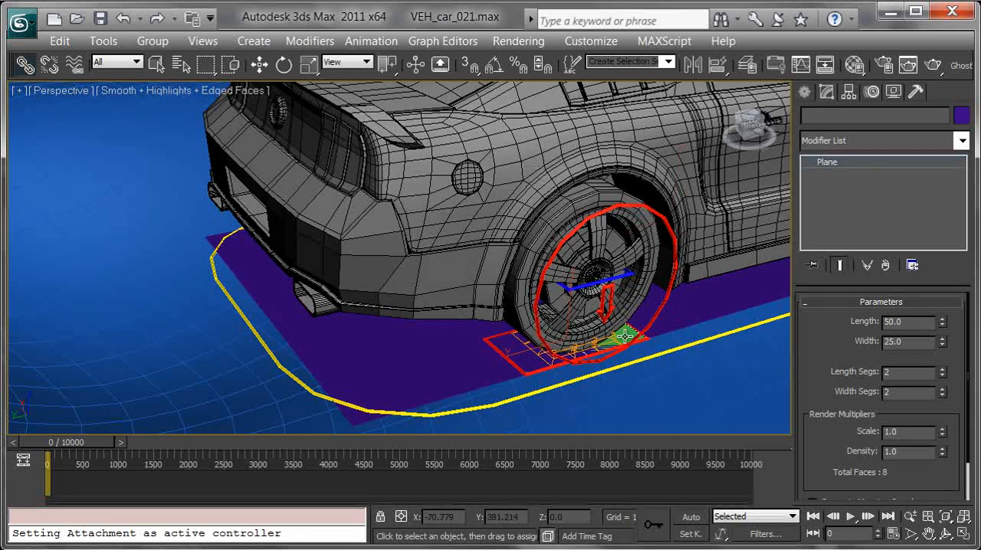
drag(390, 351, 383, 362)
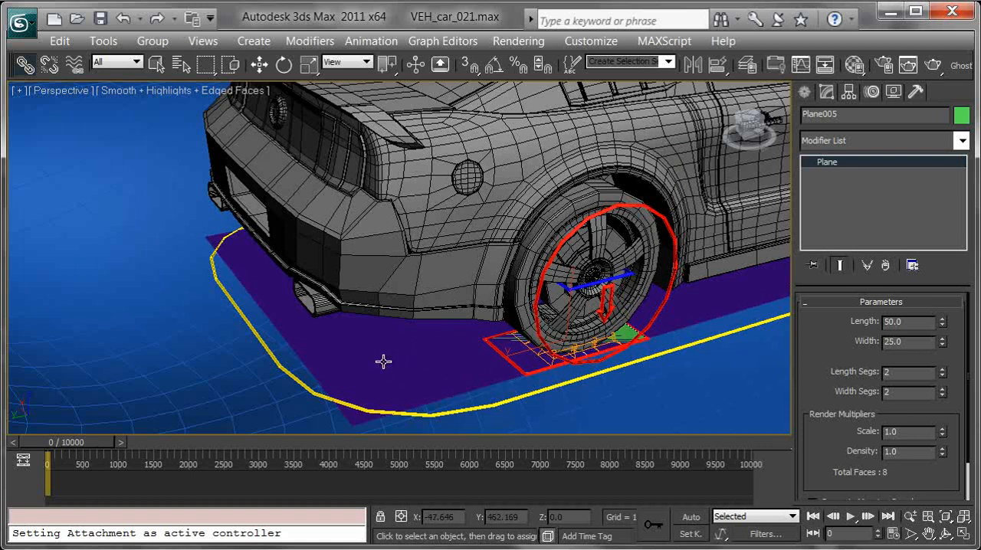
alt+middle_drag(281, 360, 345, 353)
drag(261, 325, 332, 350)
middle_drag(383, 353, 470, 366)
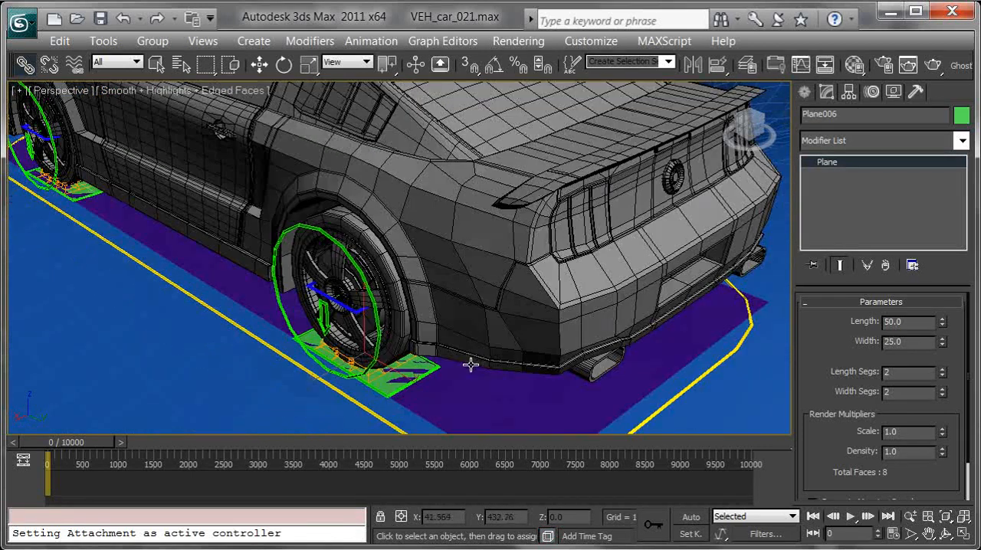
Play the animation to check whether the wheel ground planes follow the car, and return to the first frame
key(z)
click(851, 517)
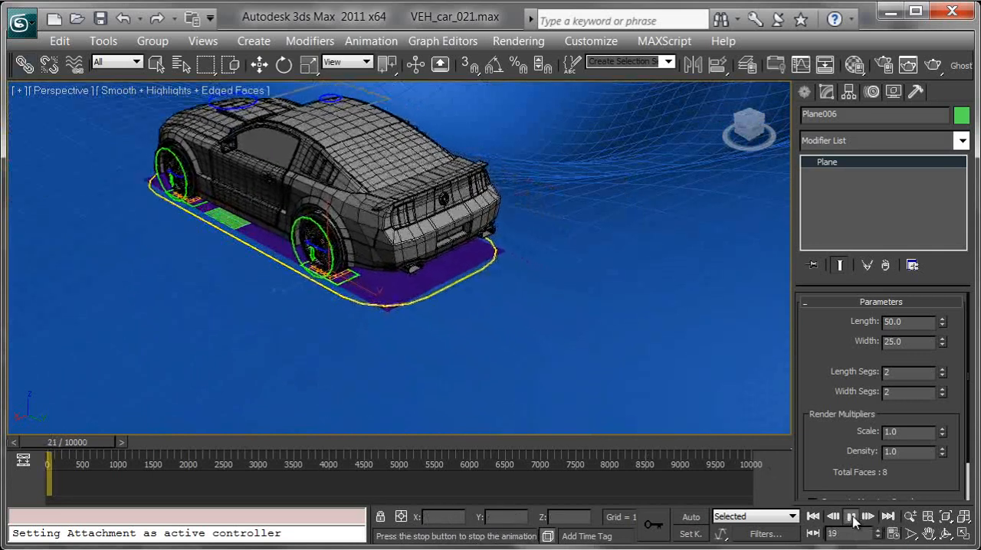
click(851, 517)
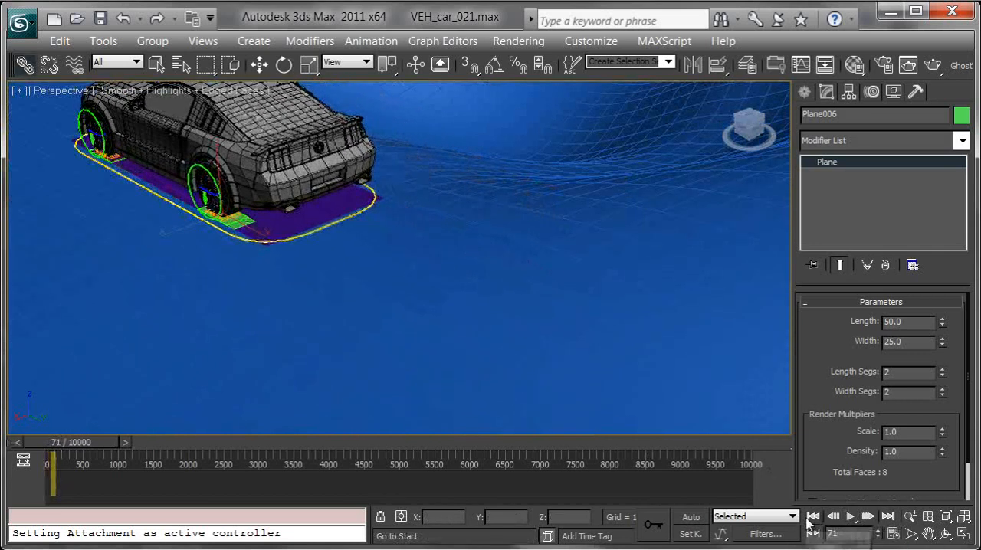
click(813, 516)
In wireframe display, link the front wheel ground plane Plane008, on the red-control side, to the green helper above it
mouse_move(540, 278)
alt+middle_down()
mouse_move(376, 210)
mouse_move(449, 266)
mouse_move(558, 279)
alt+middle_up()
scroll(506, 276, up, 3)
mouse_move(582, 310)
middle_down()
mouse_move(524, 302)
mouse_move(488, 284)
middle_up()
key(F3)
mouse_move(487, 284)
middle_down()
mouse_move(465, 268)
mouse_move(486, 303)
mouse_move(438, 402)
middle_up()
scroll(465, 267, up, 5)
click(435, 407)
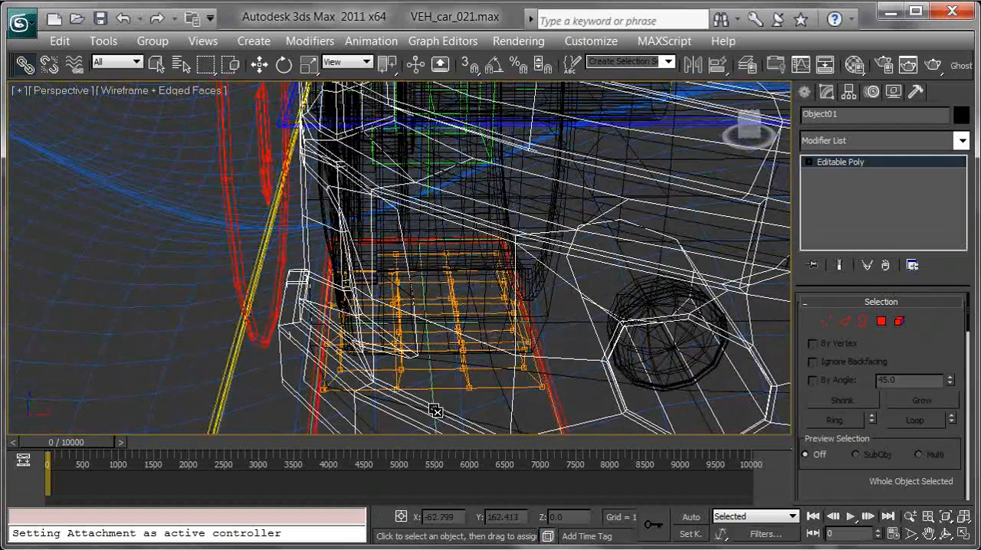
click(433, 397)
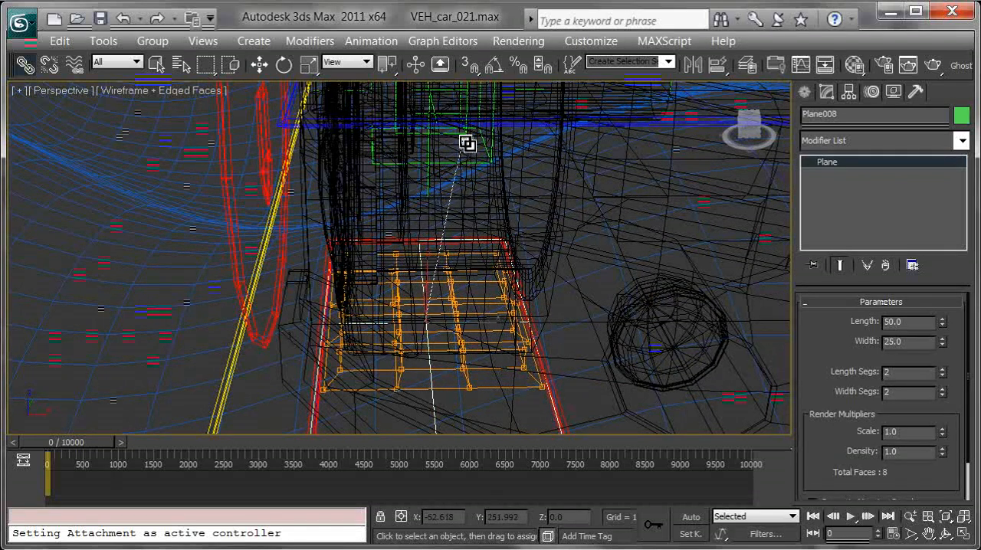
drag(453, 137, 453, 136)
alt+middle_drag(503, 139, 506, 279)
scroll(511, 204, up, 4)
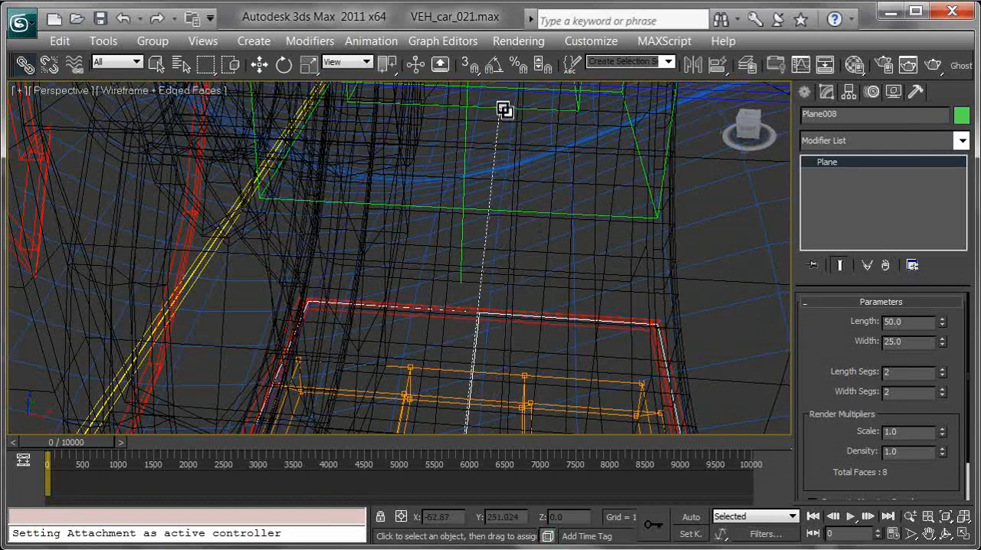
Link the front wheel ground plane Plane007, on the green-control side, to the green helper above it and restore shaded display
middle_drag(626, 190, 449, 151)
scroll(449, 151, down, 5)
middle_drag(580, 217, 462, 212)
scroll(575, 301, up, 4)
alt+middle_drag(574, 301, 537, 276)
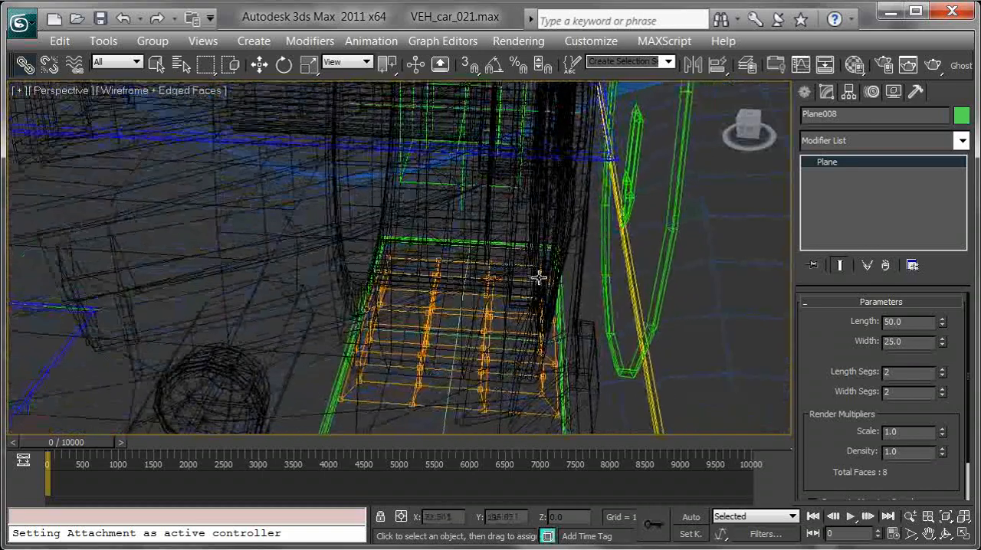
click(449, 398)
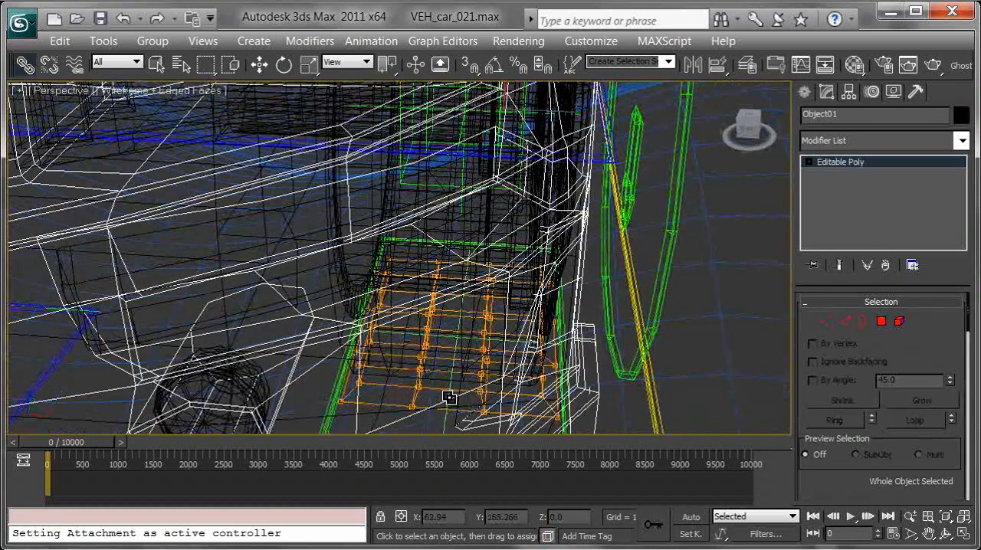
middle_drag(473, 357, 484, 339)
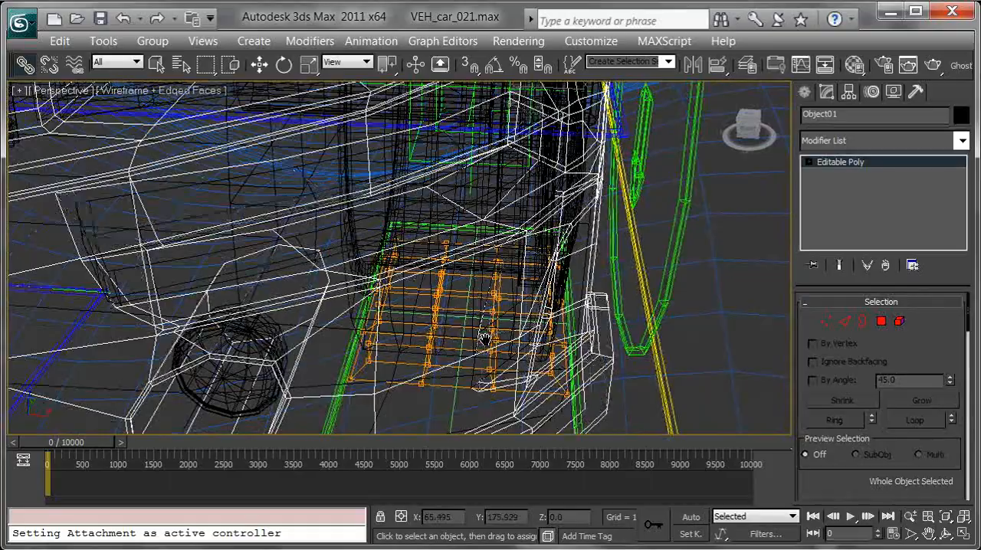
scroll(498, 322, up, 6)
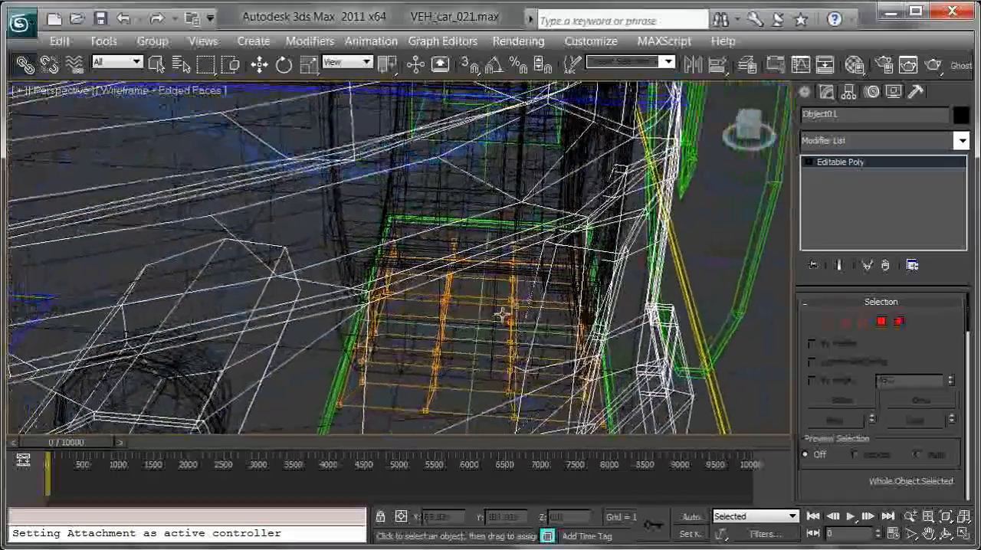
mouse_move(503, 309)
alt+middle_down()
mouse_move(510, 292)
mouse_move(504, 328)
mouse_move(510, 309)
alt+middle_up()
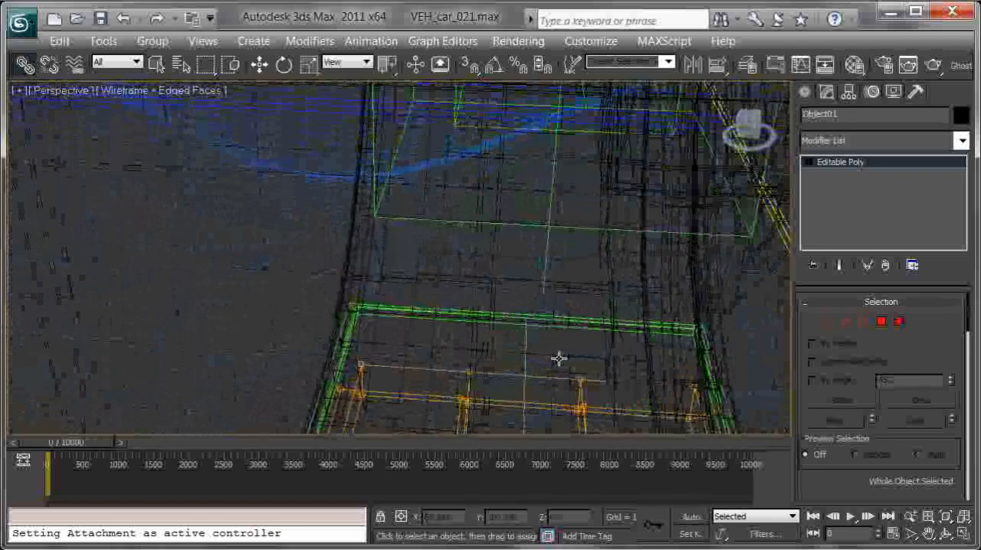
drag(534, 340, 551, 233)
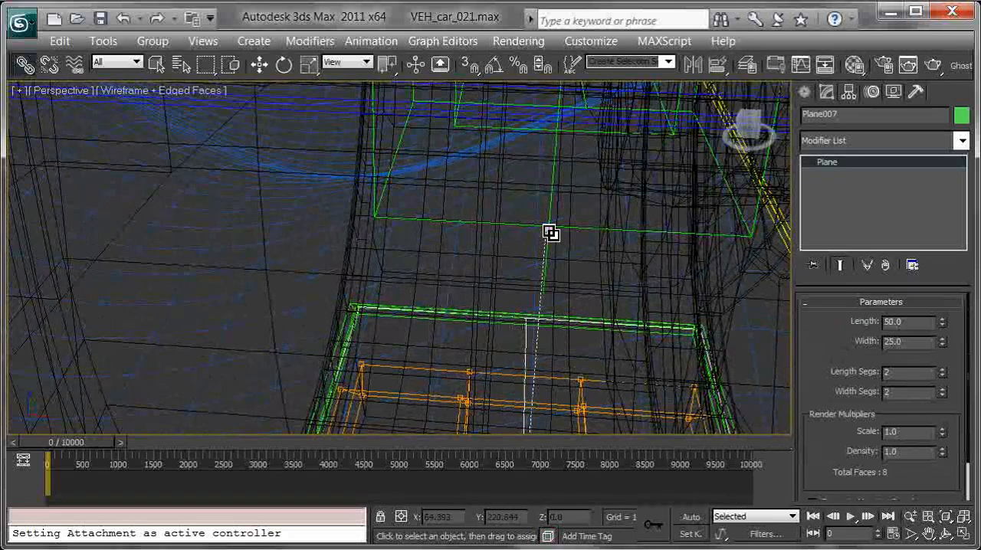
scroll(604, 215, down, 10)
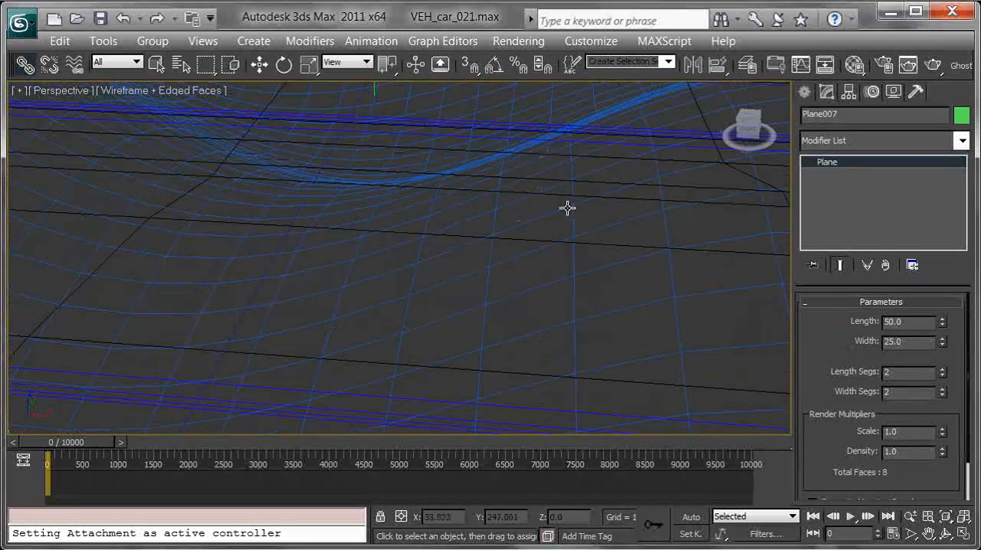
key(F3)
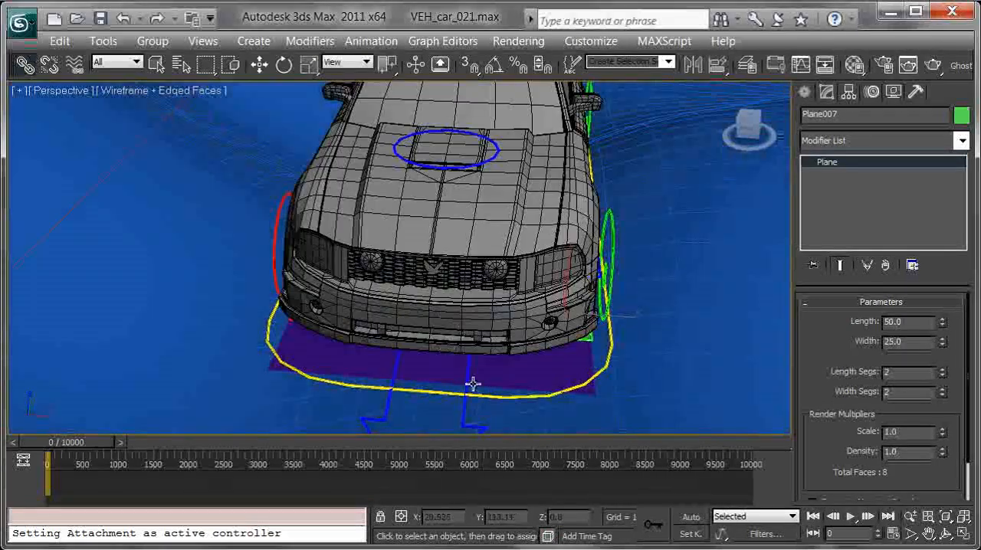
Rotate VEH_car_steering_CTRL about its vertical axis to test the front wheel ground planes, and undo the rotation
click(491, 398)
key(e)
click(471, 326)
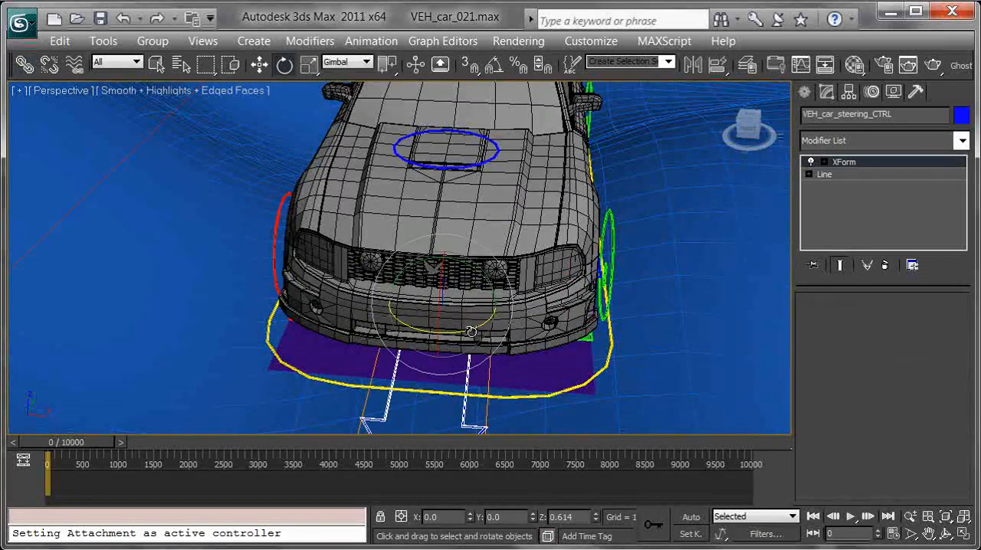
drag(463, 330, 606, 335)
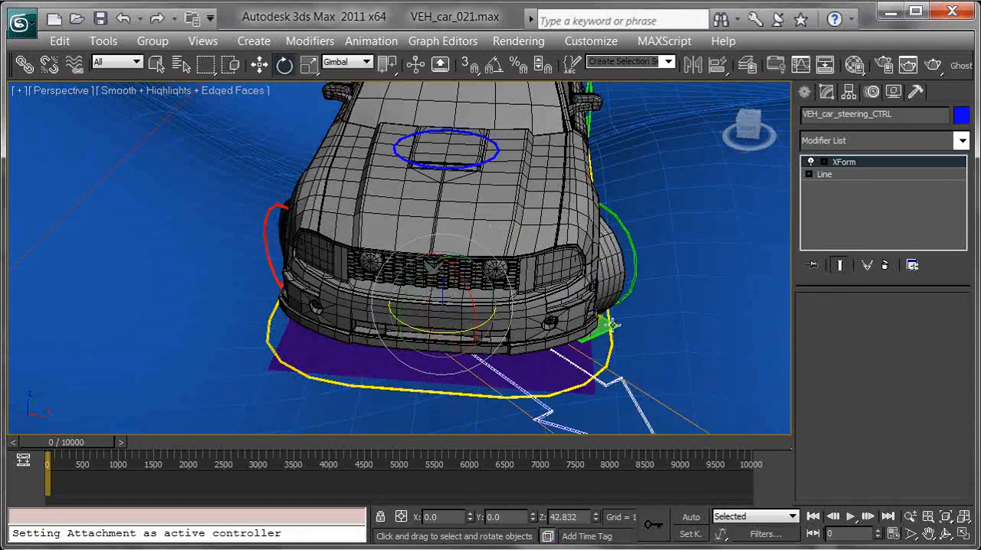
middle_drag(612, 325, 630, 330)
key(ctrl+z)
Set the blue terrain plane, Plane003, as the wrap-to object of the Conform space warp above the car
alt+middle_drag(387, 337, 393, 301)
scroll(392, 301, down, 4)
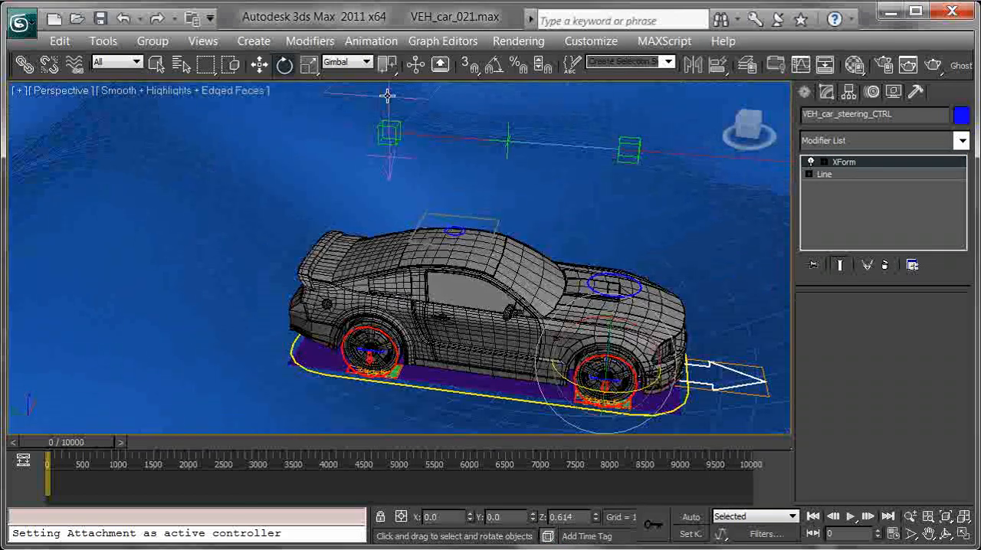
click(387, 96)
alt+middle_drag(410, 187, 449, 170)
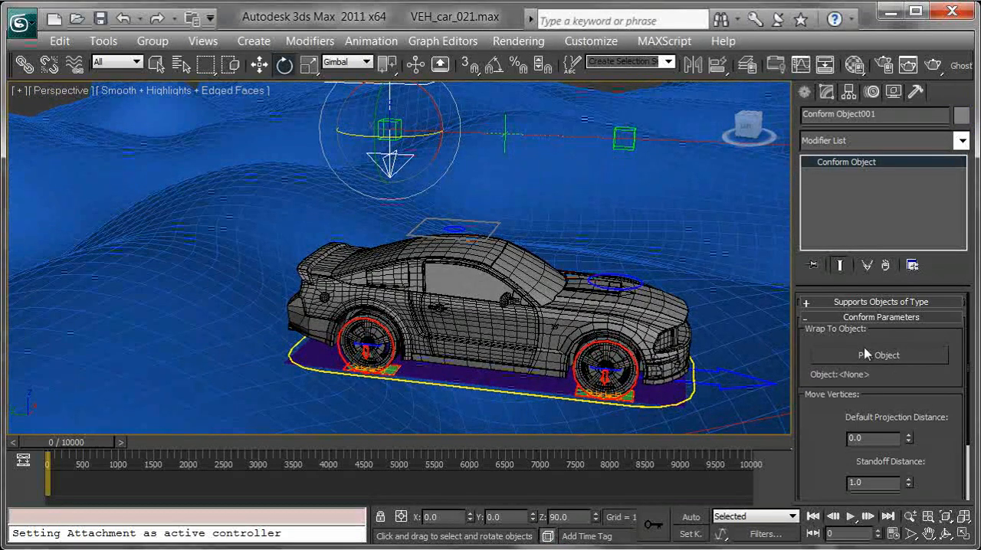
click(882, 356)
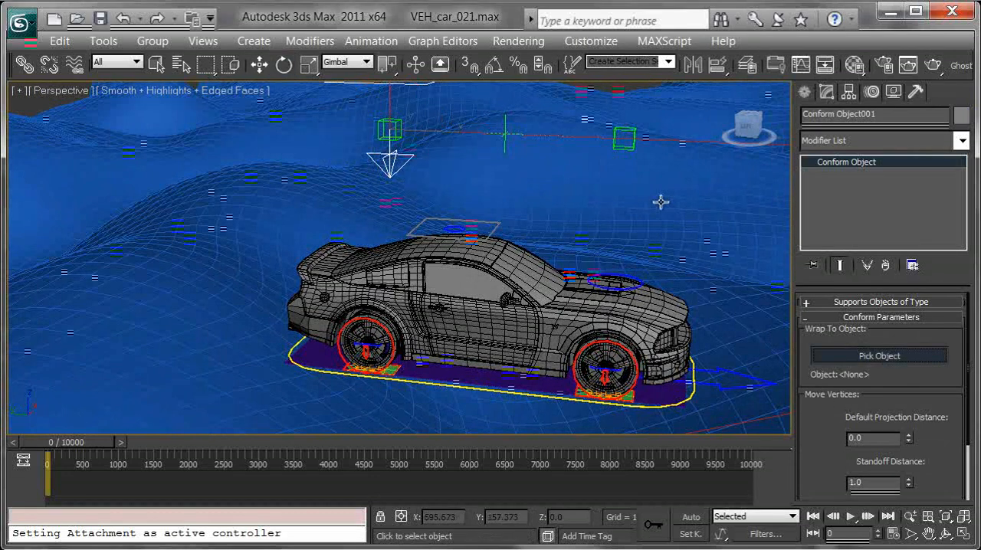
click(703, 255)
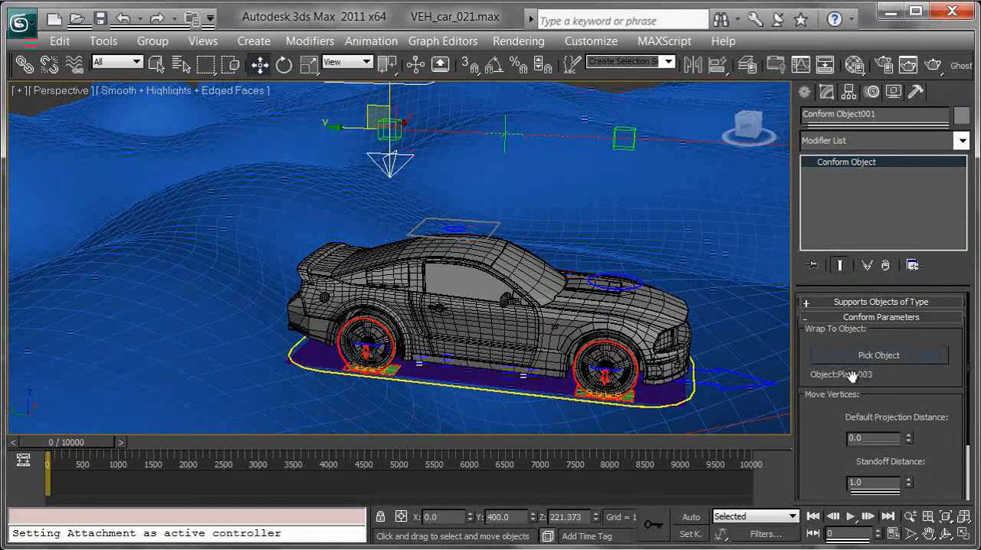
click(624, 234)
middle_drag(658, 306, 713, 363)
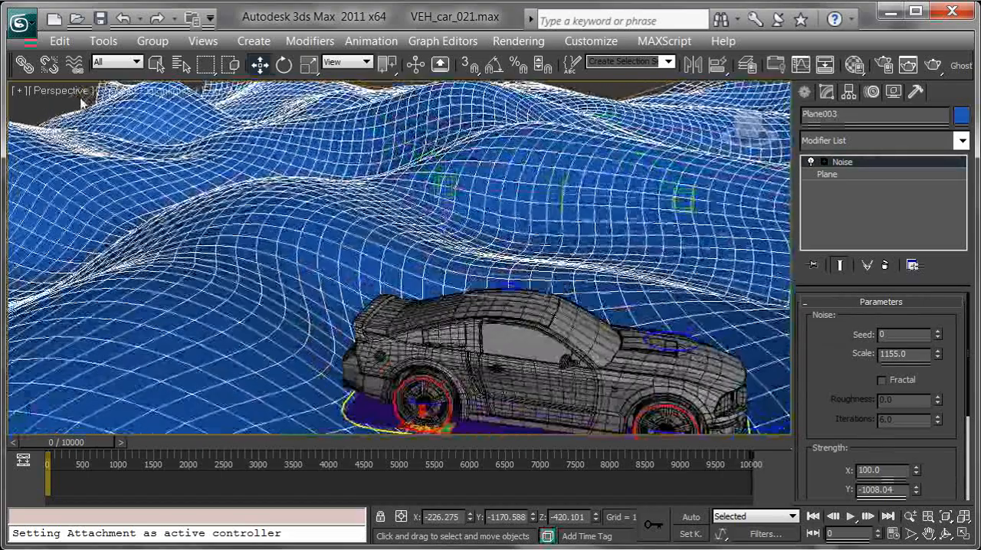
click(35, 115)
middle_drag(523, 297, 366, 292)
middle_drag(547, 297, 567, 222)
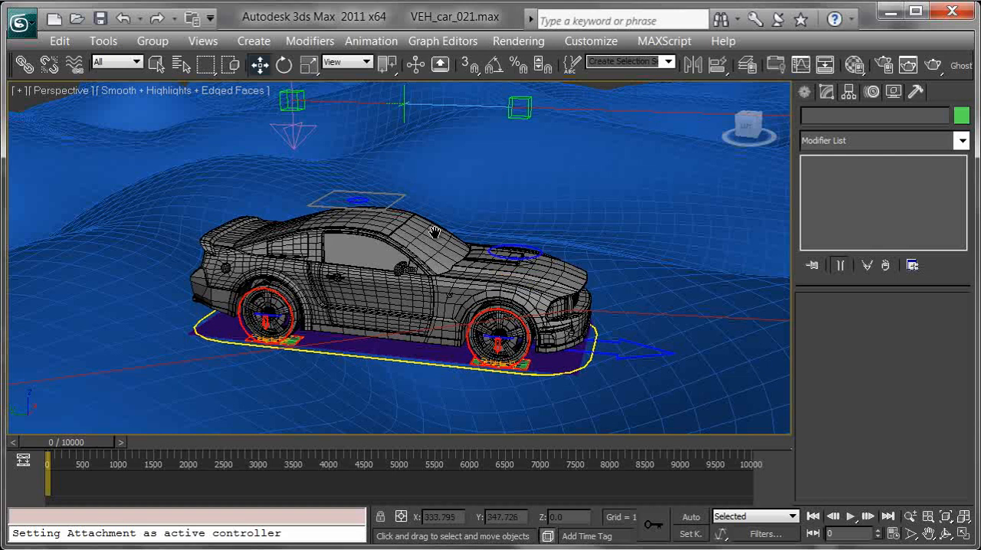
Try moving the large purple ground plane under the car
middle_drag(424, 250, 461, 167)
click(426, 260)
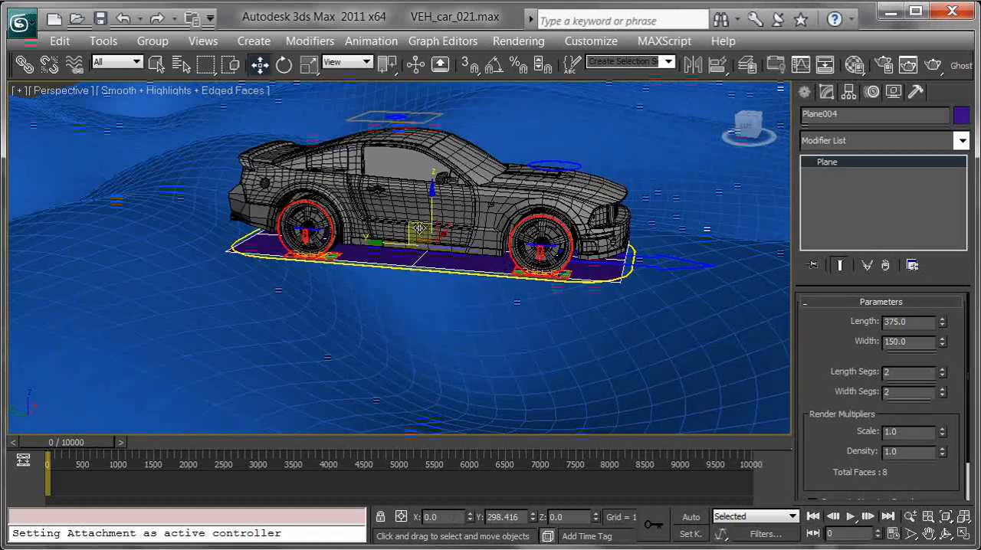
drag(419, 233, 409, 193)
right_click(409, 192)
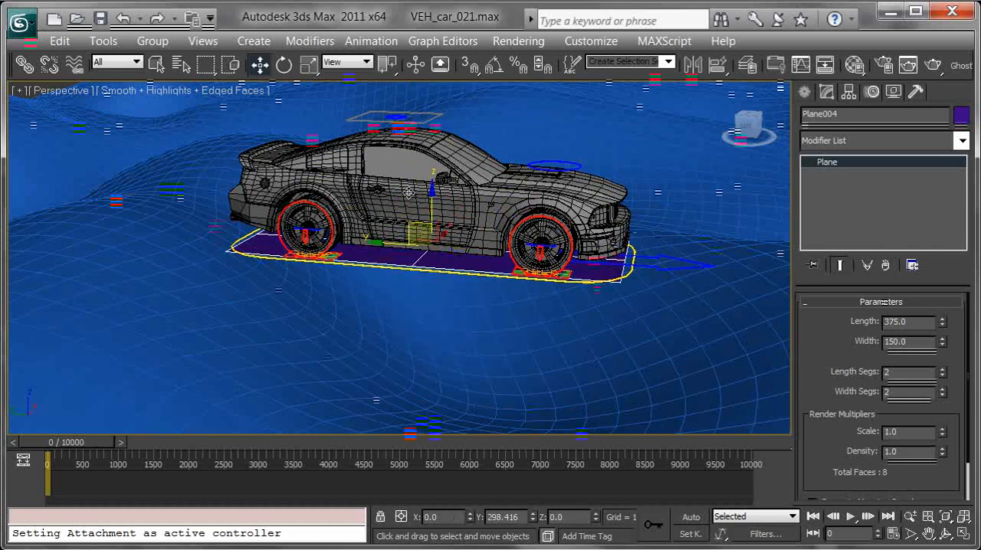
alt+middle_drag(471, 228, 483, 201)
drag(403, 233, 458, 311)
right_click(459, 310)
Hide the blue terrain plane together with the path line above it
middle_drag(580, 263, 628, 339)
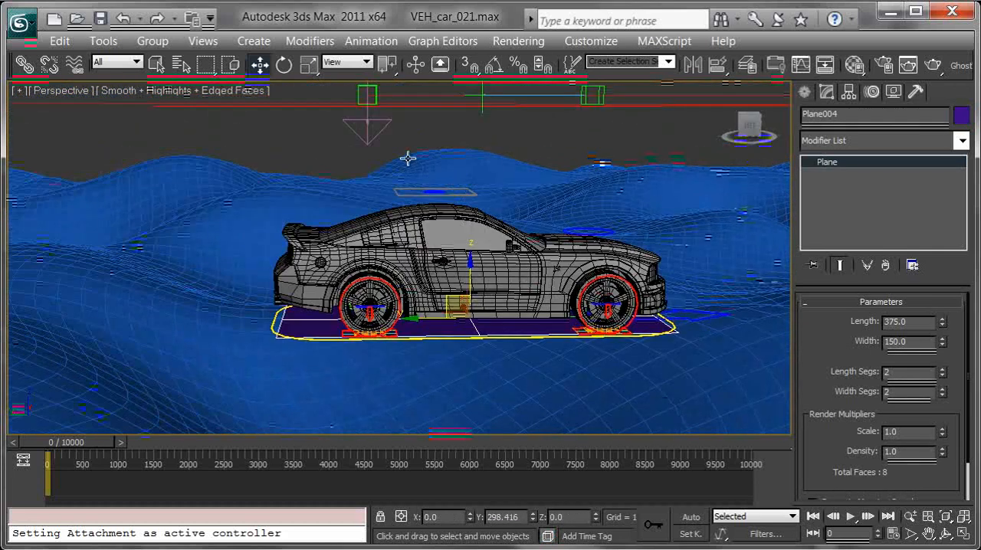
middle_drag(575, 239, 552, 278)
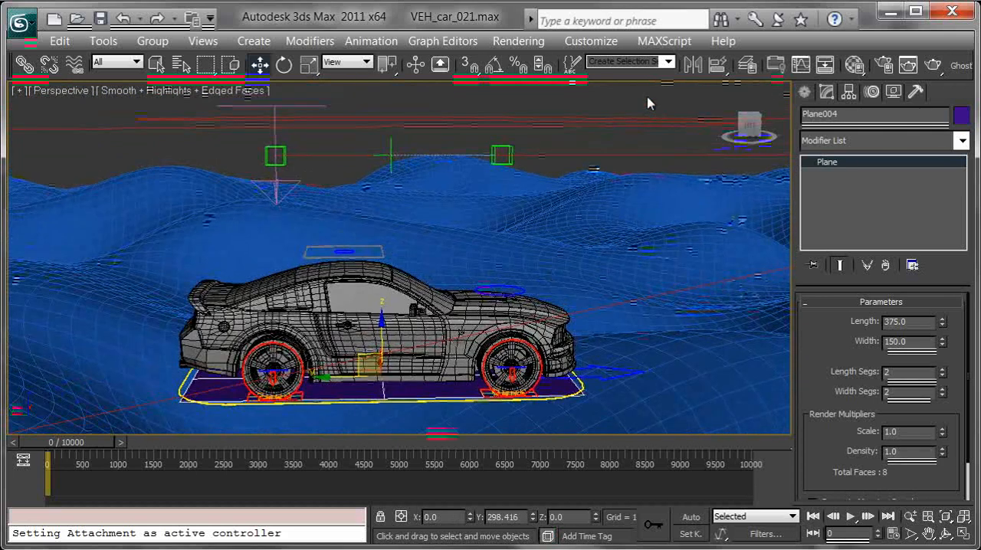
ctrl+click(656, 213)
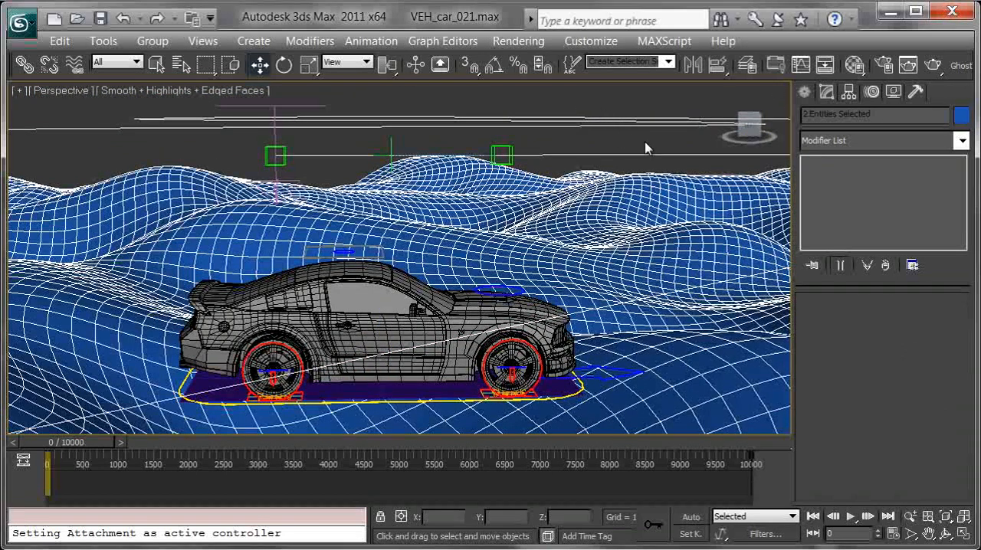
right_click(625, 226)
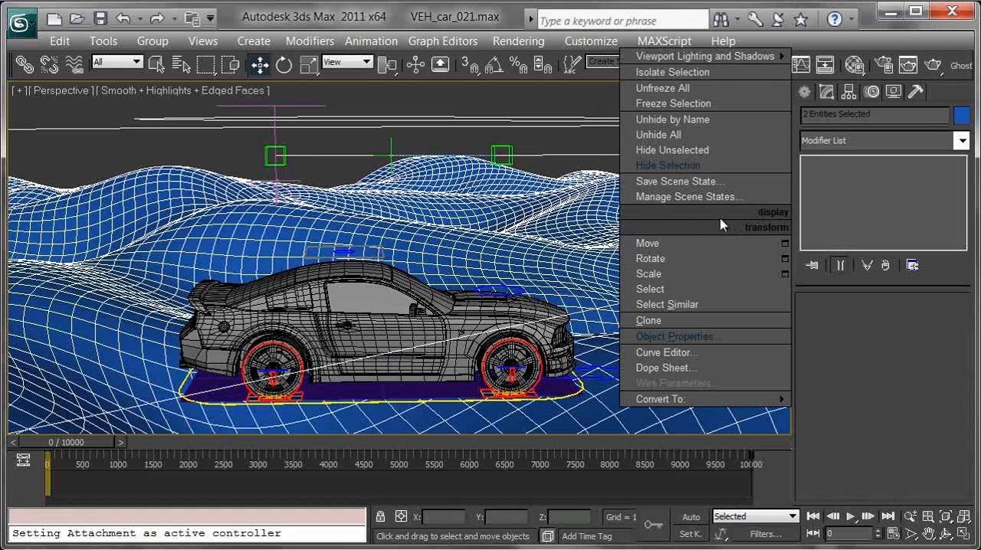
click(683, 166)
Attach VEH_car_ROOT_CTRL to the large purple plane, Plane004, with an Attachment Constraint
middle_drag(528, 333, 567, 217)
scroll(567, 222, up, 3)
alt+middle_drag(528, 242, 481, 303)
click(481, 289)
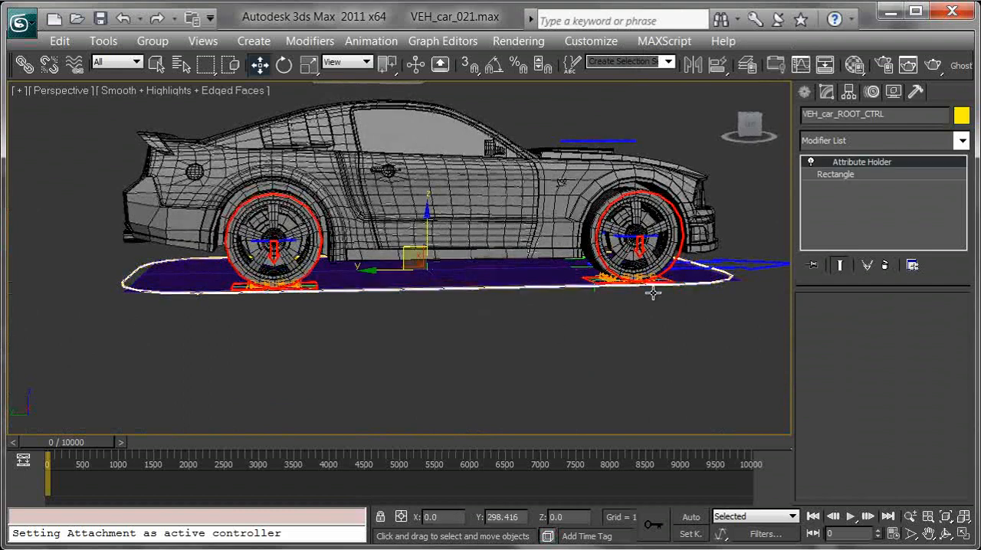
key(z)
scroll(543, 322, up, 2)
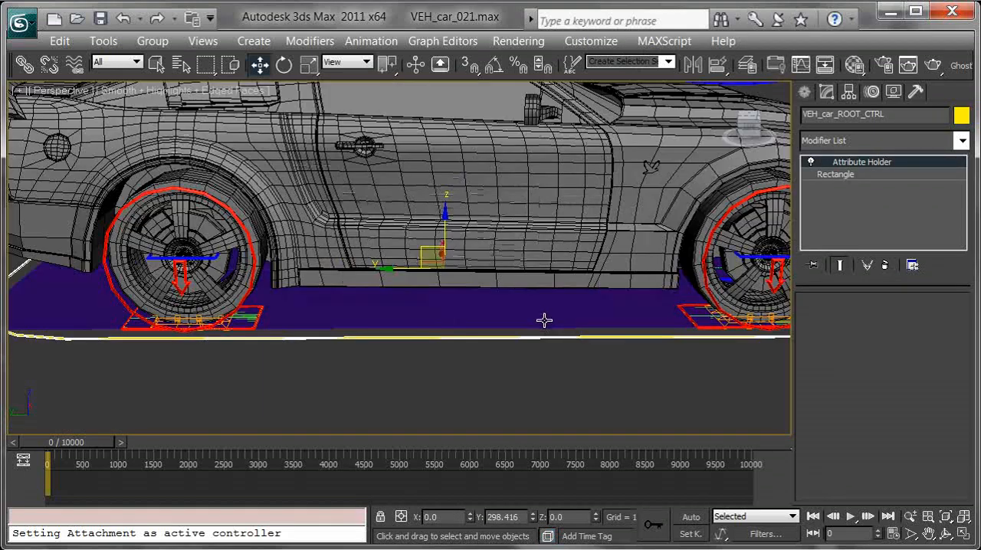
middle_drag(525, 290, 506, 292)
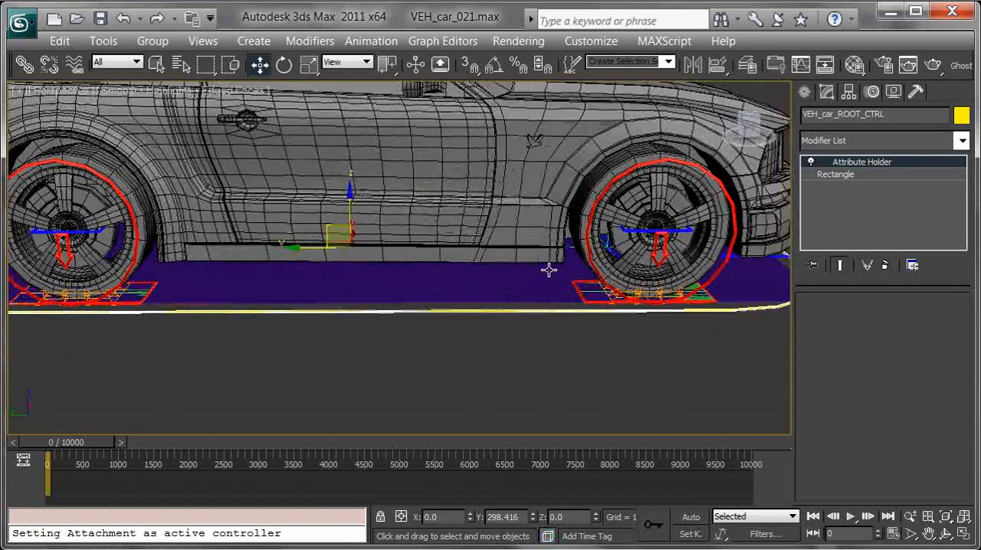
click(371, 41)
mouse_move(468, 131)
click(605, 132)
click(426, 285)
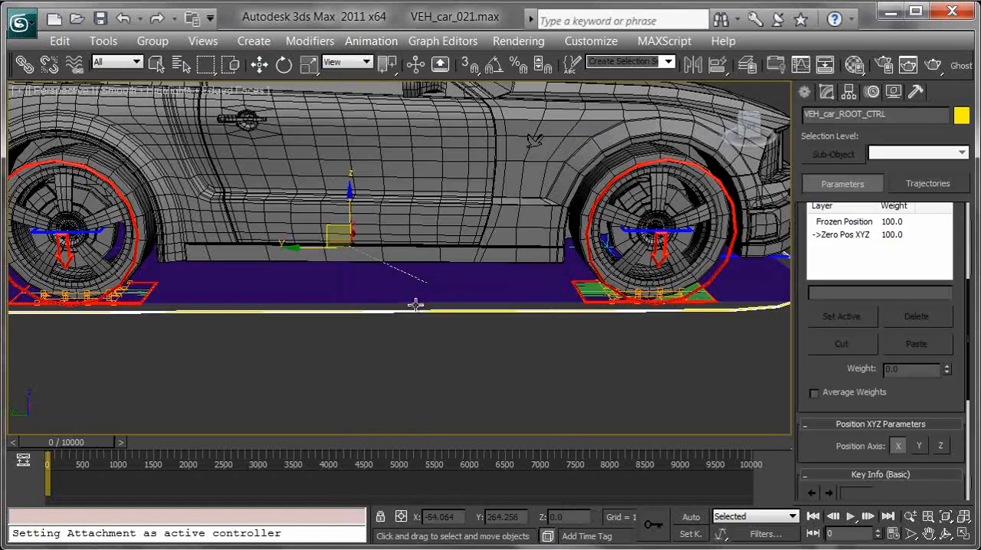
alt+middle_drag(354, 215, 541, 188)
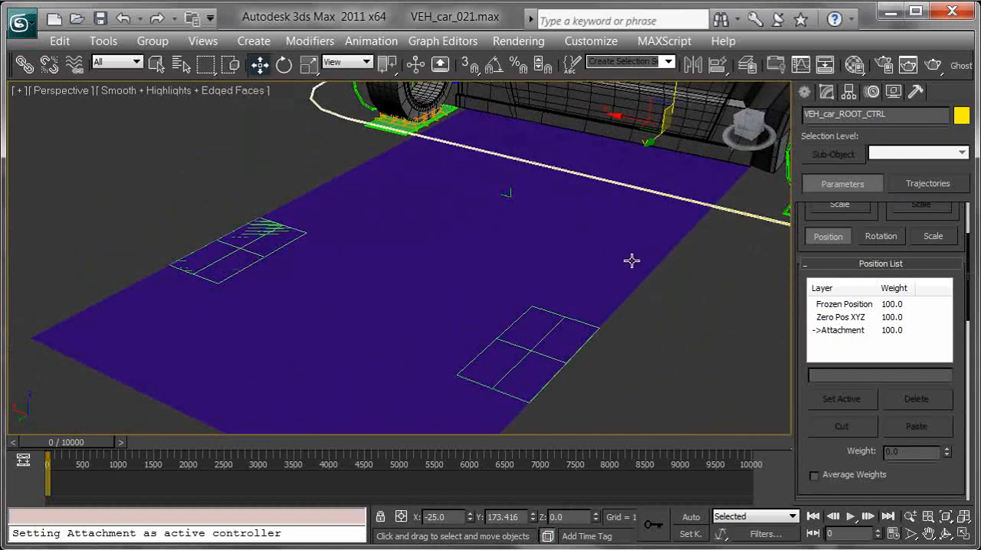
Set the root control's attachment position on the purple plane to face 1 with A and B at 0
drag(819, 452, 826, 147)
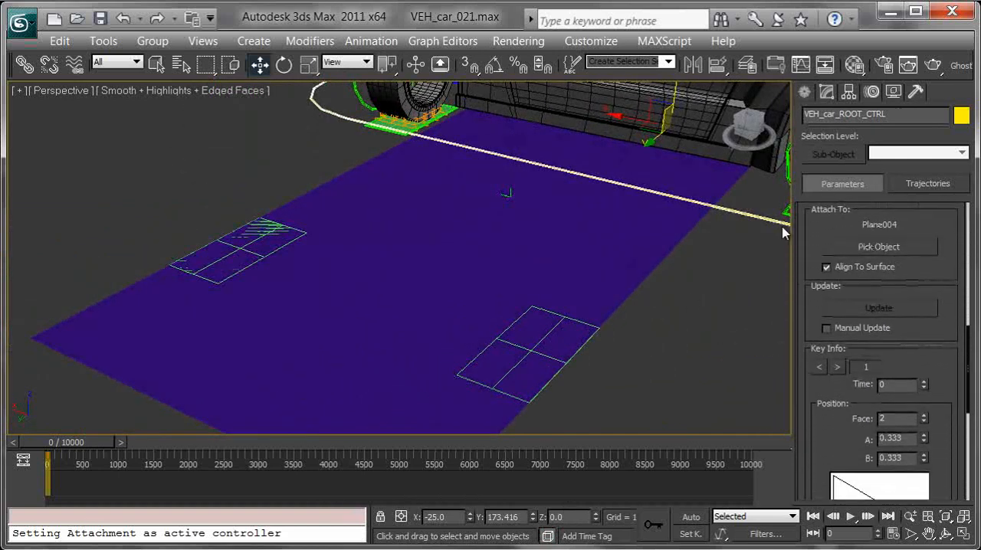
drag(800, 269, 818, 133)
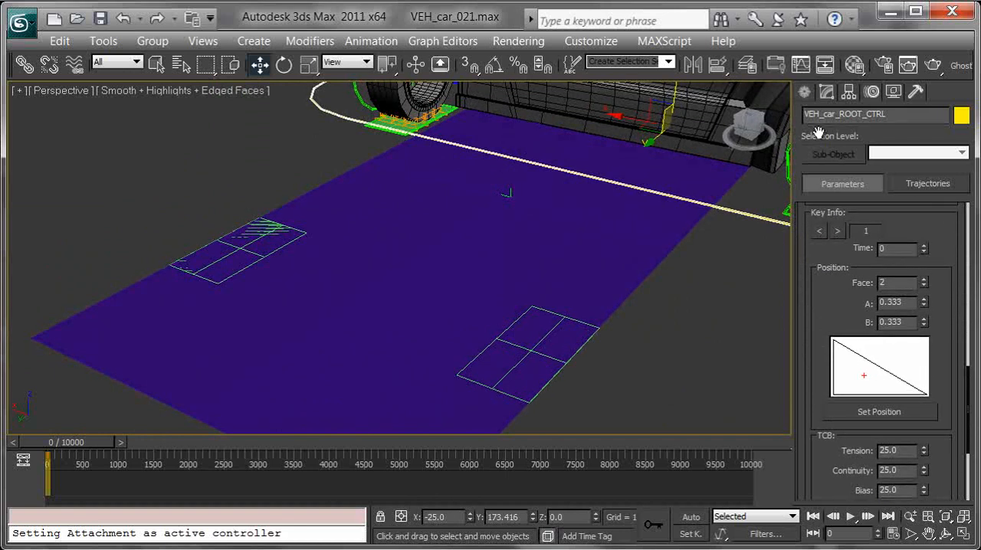
click(924, 287)
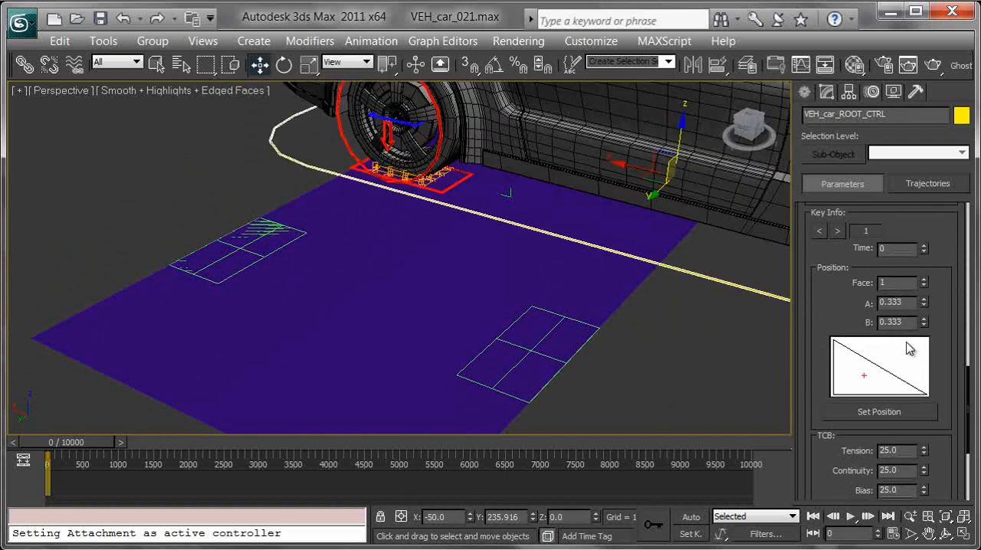
right_click(924, 303)
right_click(923, 322)
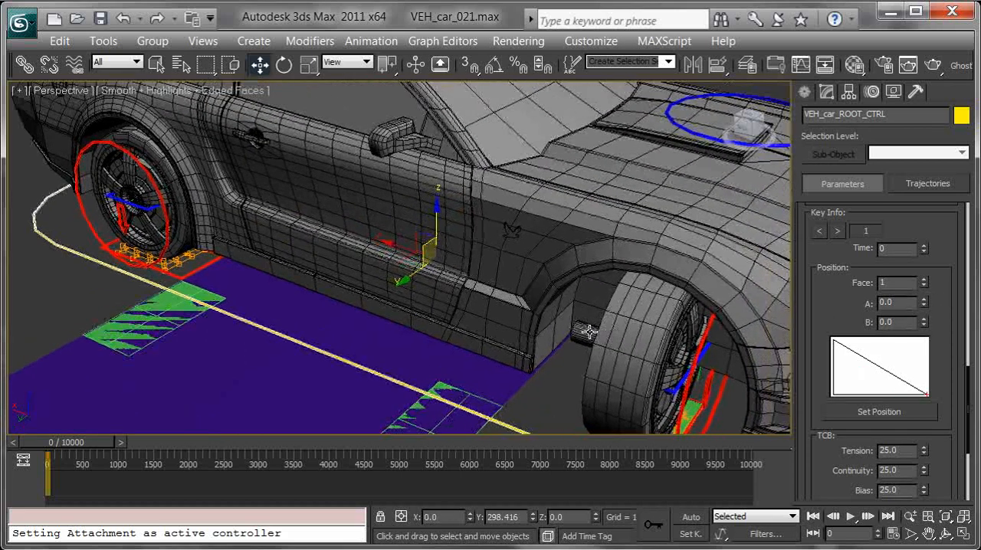
middle_drag(605, 331, 589, 332)
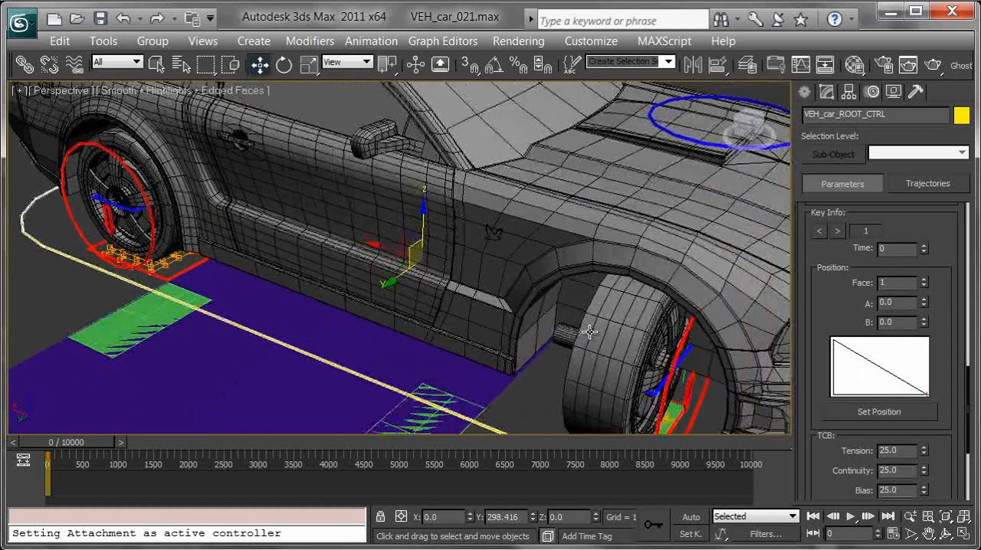
Turn on angle snapping and rotate VEH_car_ROOT_CTRL about its vertical axis to realign the car with the purple plane
key(e)
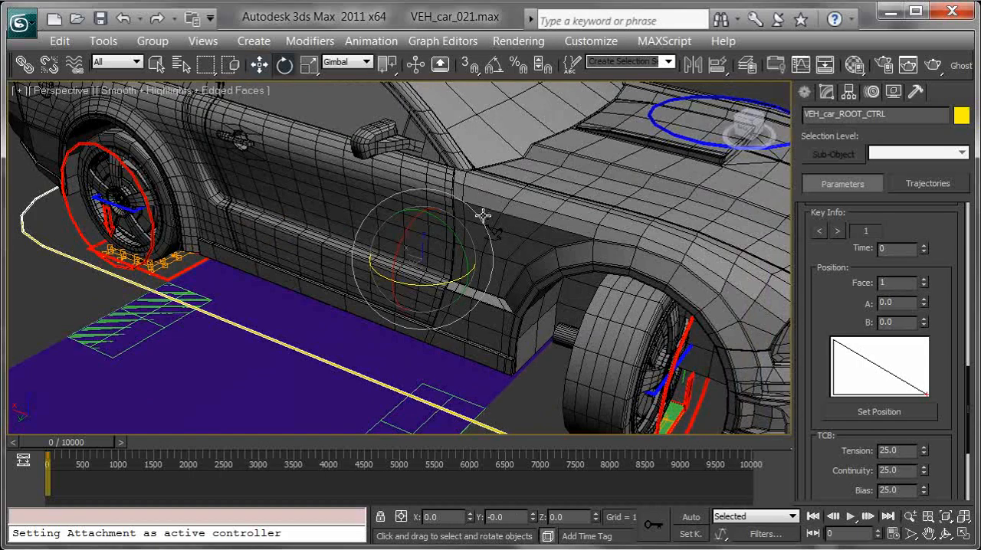
click(495, 67)
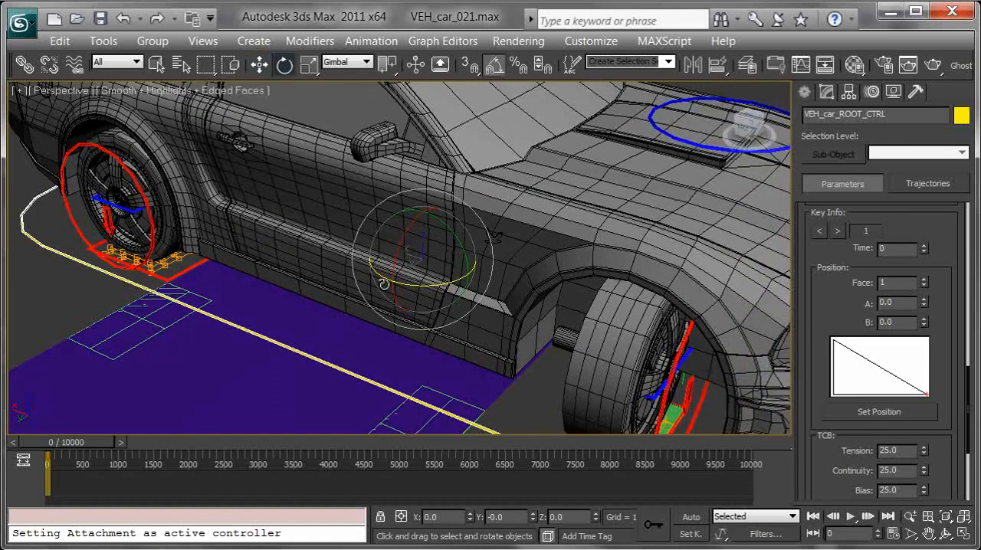
drag(380, 279, 548, 202)
mouse_move(548, 202)
alt+middle_down()
mouse_move(467, 196)
mouse_move(548, 211)
alt+middle_up()
Try moving the purple plane, Plane004, to test the root control's attachment, and cancel the move
click(467, 239)
scroll(499, 192, down, 4)
alt+middle_drag(542, 264, 526, 250)
middle_drag(436, 227, 523, 250)
key(w)
drag(468, 250, 377, 232)
right_click(377, 232)
Hide the large purple plane, Plane004, under the car
scroll(472, 207, up, 5)
middle_drag(389, 213, 506, 273)
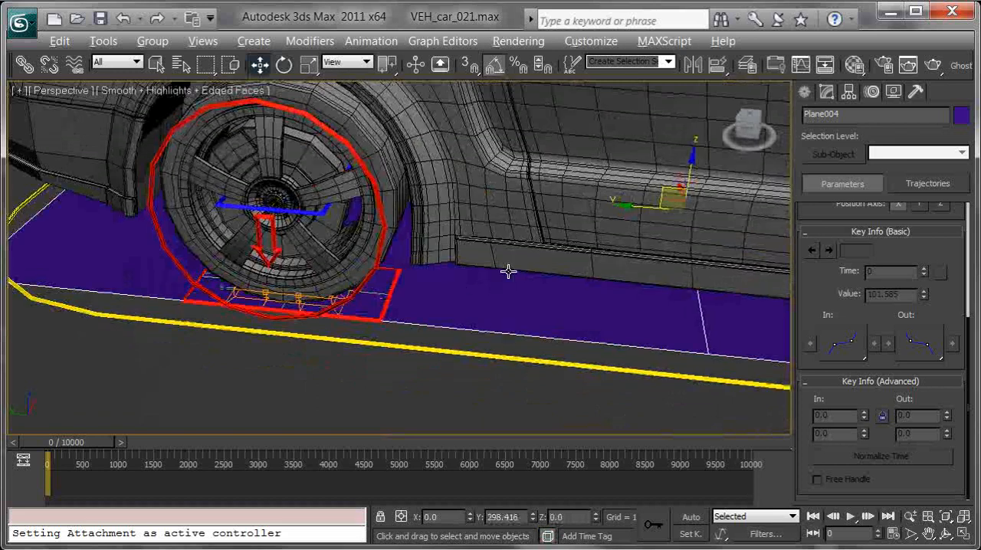
right_click(543, 311)
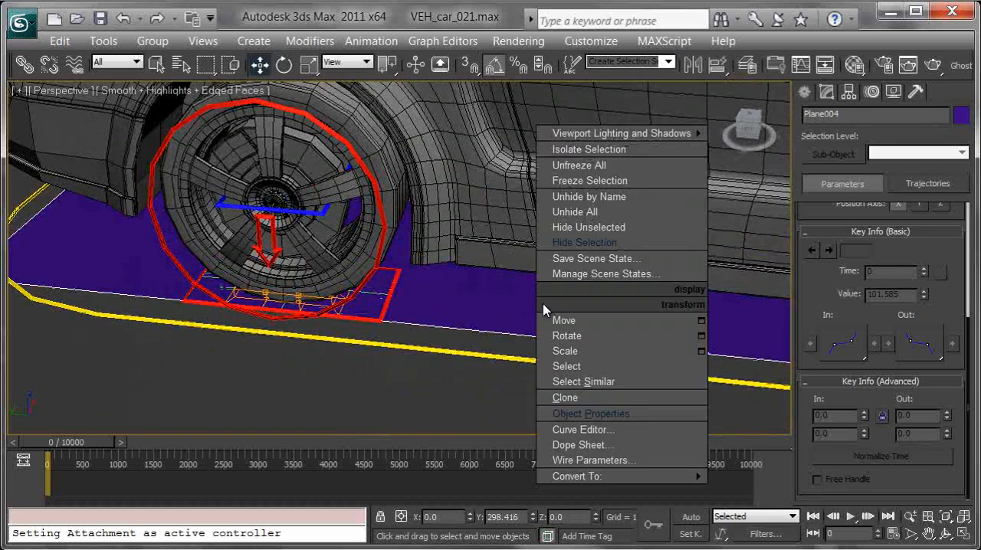
click(731, 349)
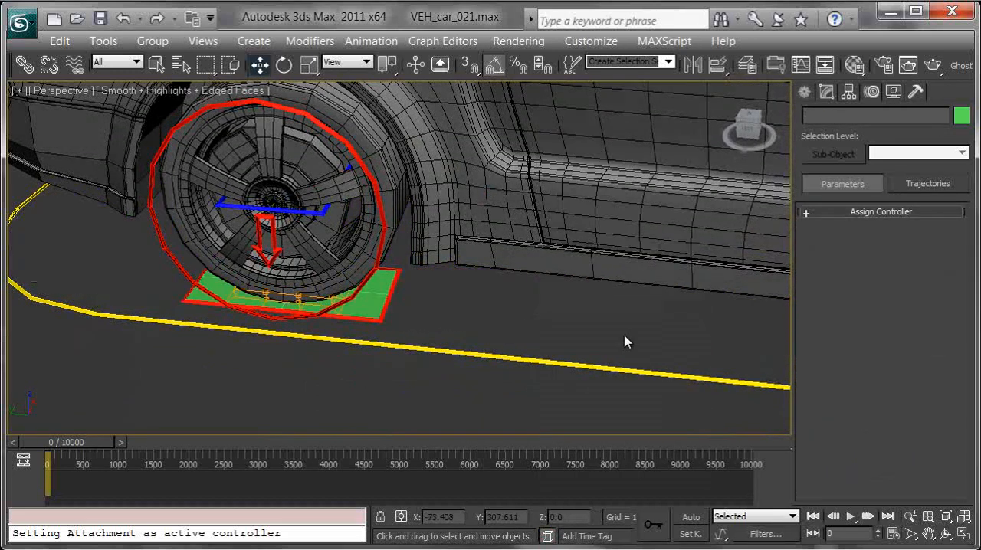
Attach VEH_car_wheelRear_R_CTRL to the green ground plane under its wheel with an Attachment Constraint
scroll(473, 340, up, 5)
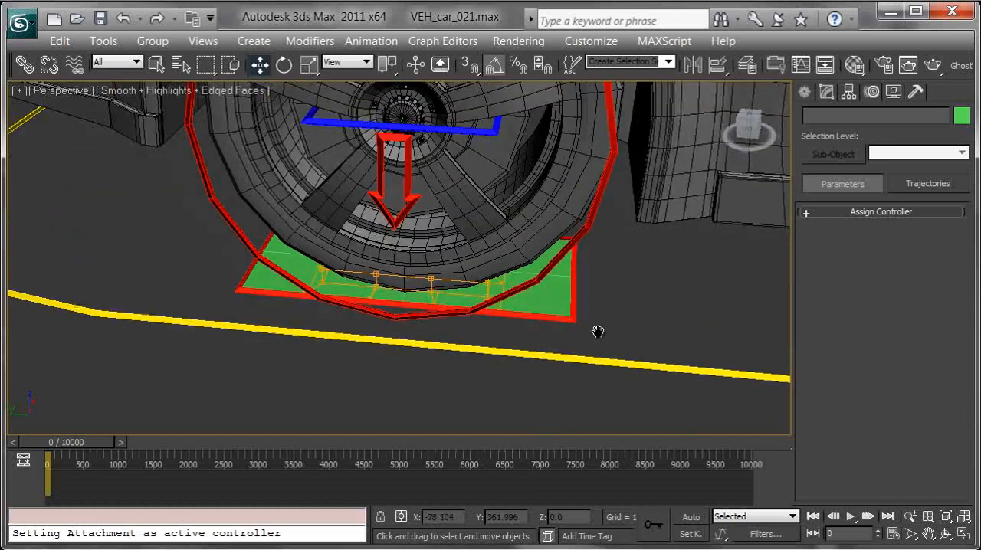
alt+middle_drag(597, 316, 532, 290)
click(521, 278)
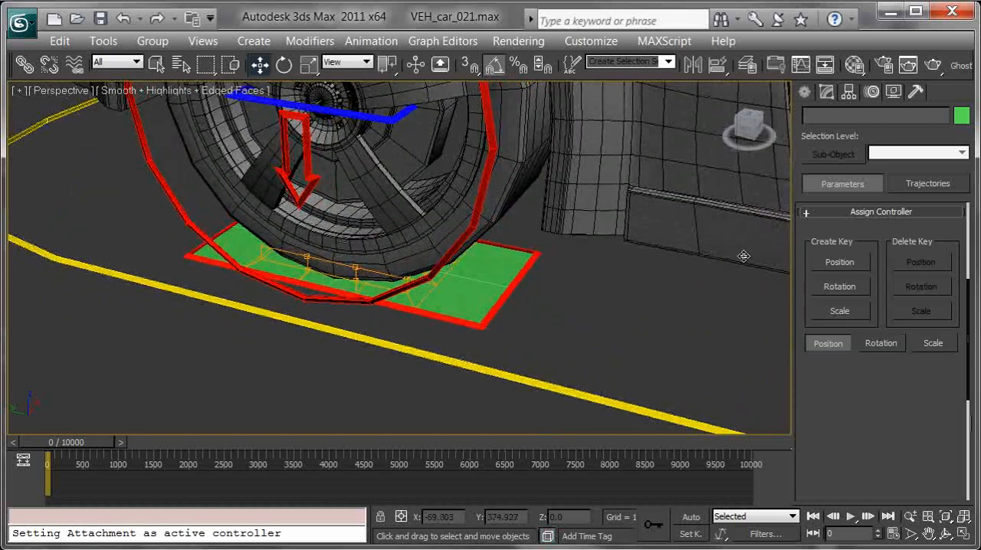
click(372, 41)
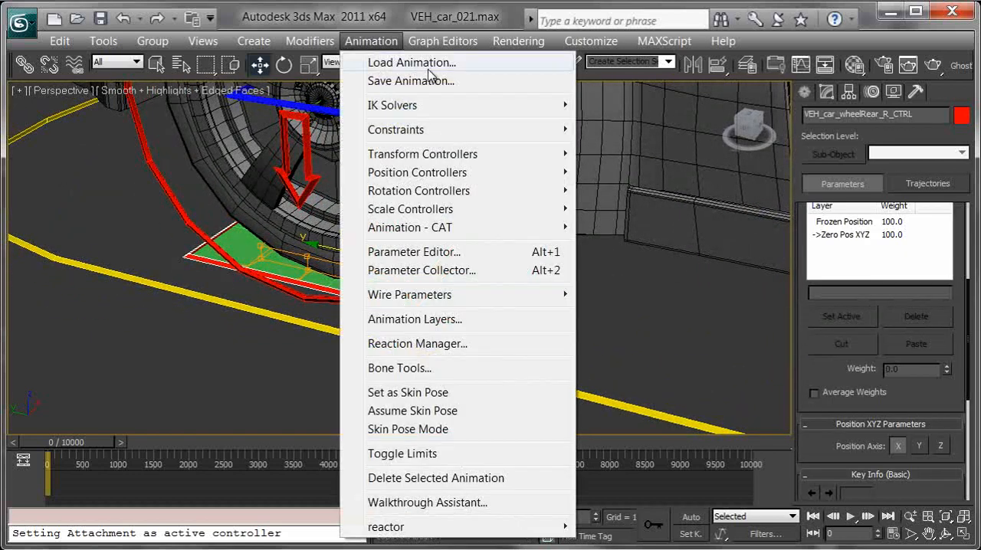
mouse_move(464, 129)
click(611, 132)
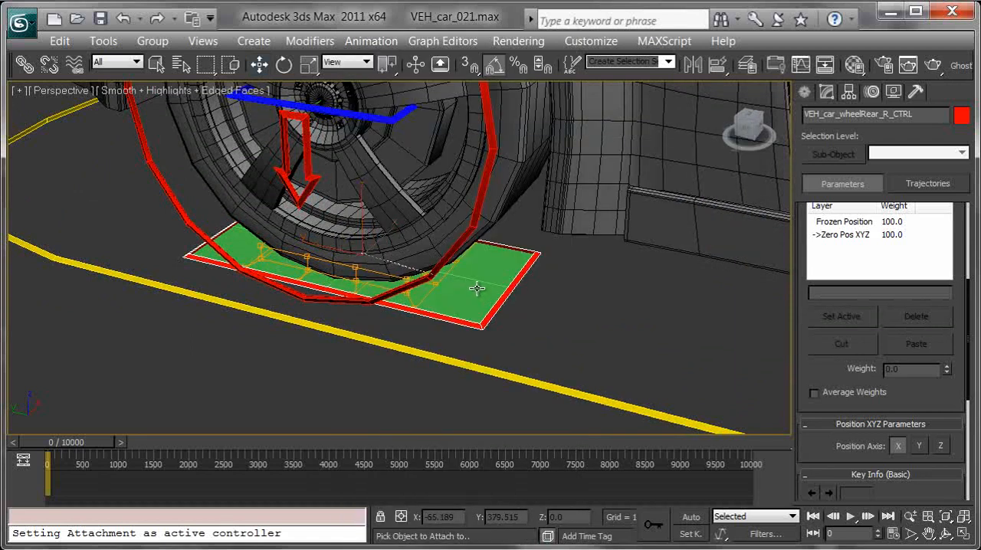
click(478, 289)
Set the rear right wheel control's attachment to face 1, A 0, B 0, and rotate the control about its vertical axis to realign it
drag(817, 442, 802, 114)
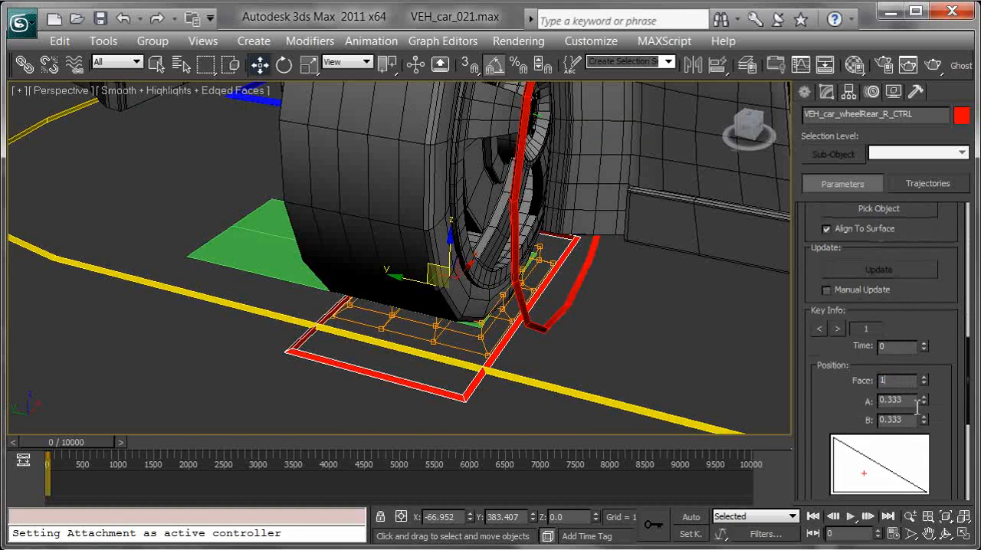
drag(911, 402, 856, 403)
text(0)
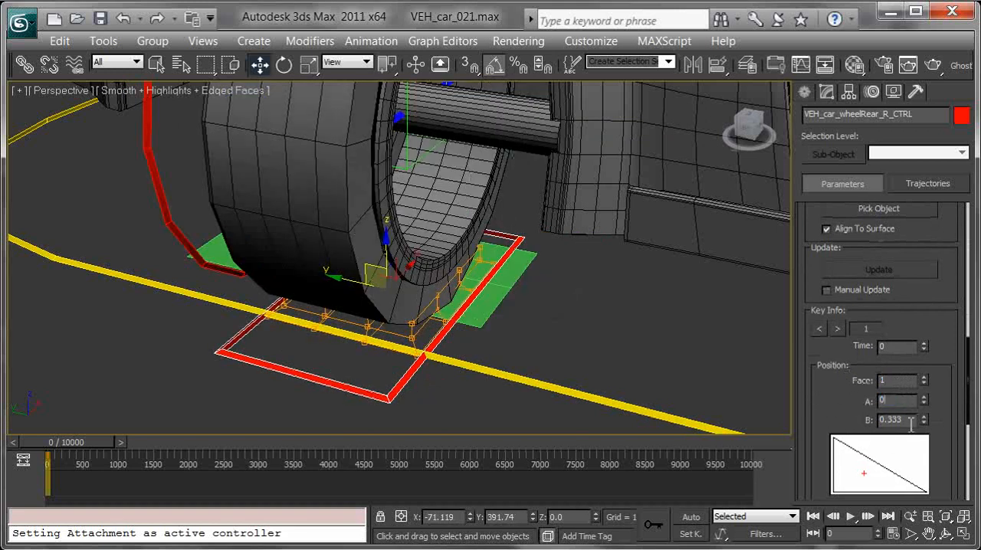
drag(909, 420, 849, 442)
text(0)
key(Return)
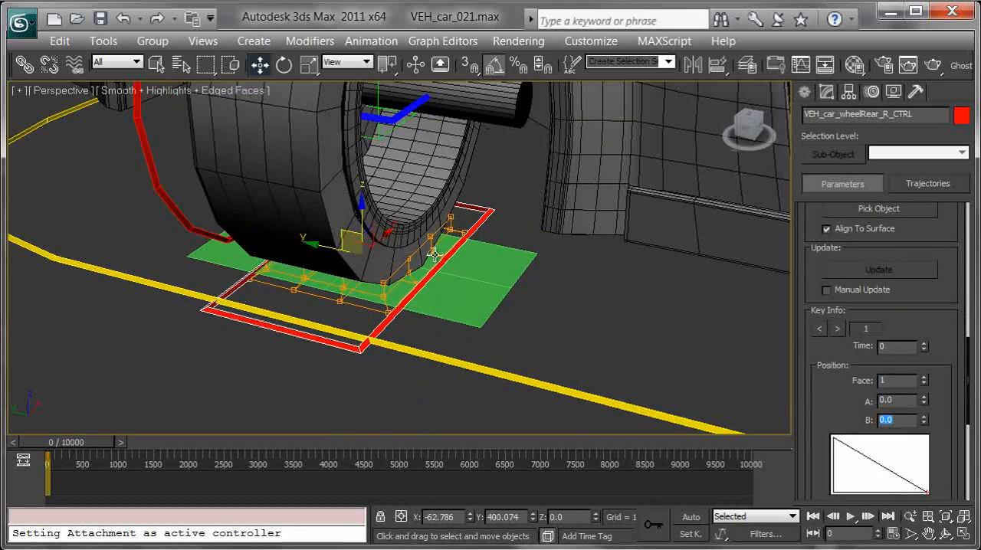
key(e)
drag(356, 278, 422, 297)
Attach VEH_car_wheelFront_R_CTRL to the green ground plane under its wheel with an Attachment Constraint
middle_drag(602, 330, 254, 176)
middle_drag(546, 232, 293, 239)
scroll(349, 246, down, 3)
middle_drag(621, 268, 467, 235)
middle_drag(575, 257, 435, 223)
scroll(435, 223, up, 3)
click(570, 312)
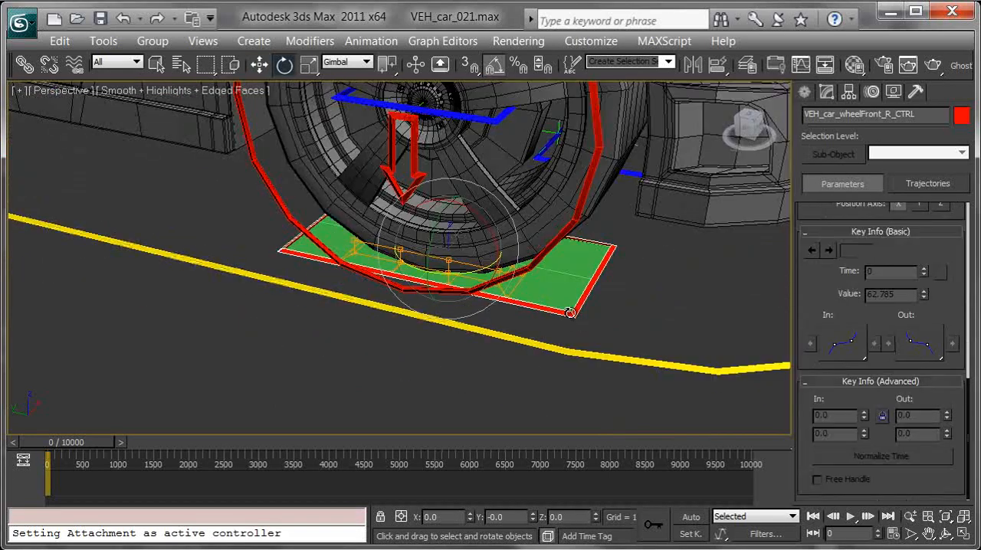
click(371, 41)
mouse_move(451, 130)
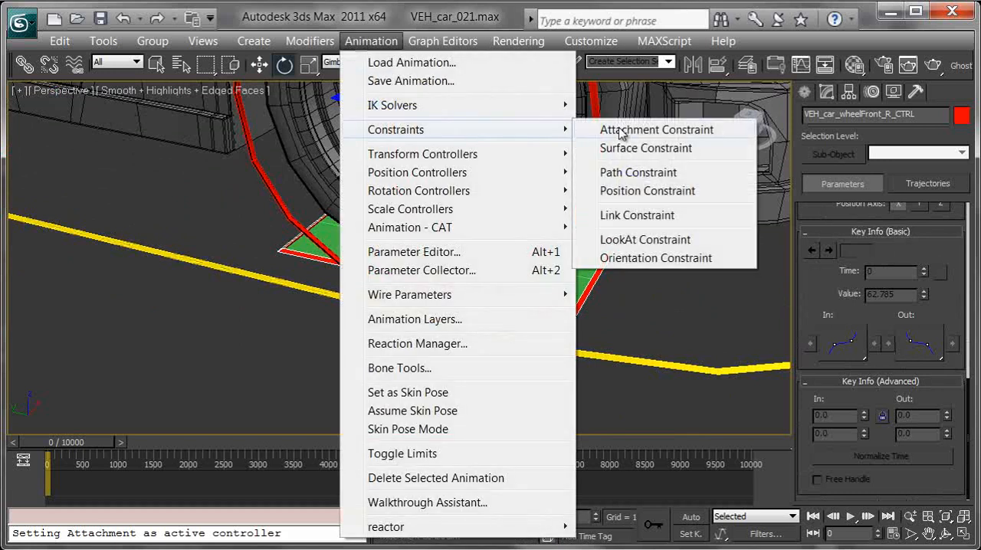
click(620, 130)
click(576, 260)
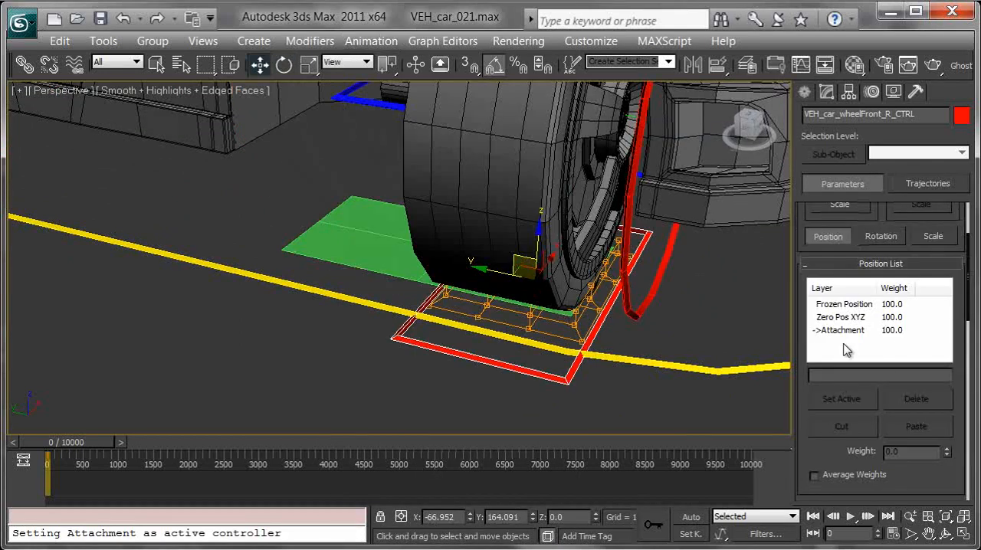
Set the front right wheel control's attachment to face 1, A 0, B 0, and rotate the control 90 degrees about Z
scroll(826, 458, down, 6)
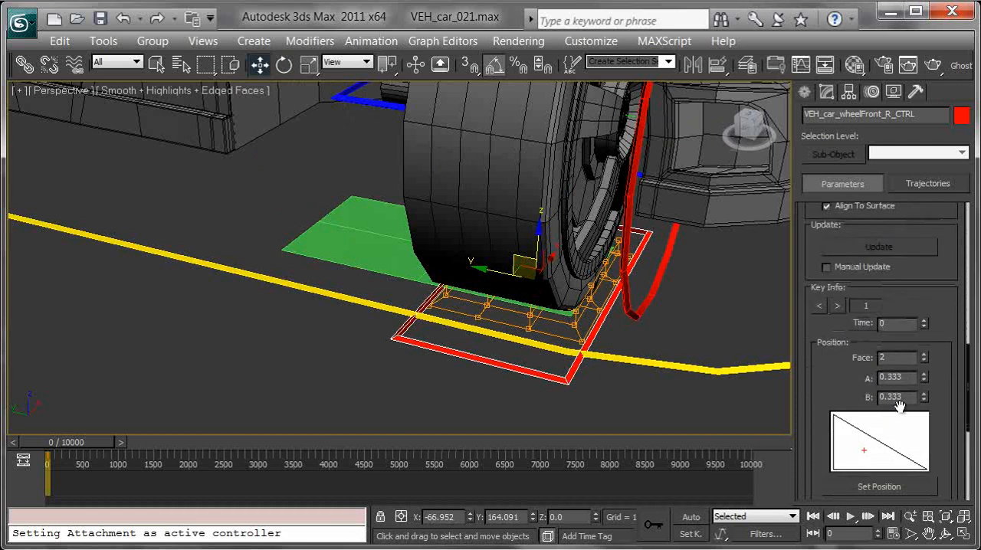
right_click(924, 381)
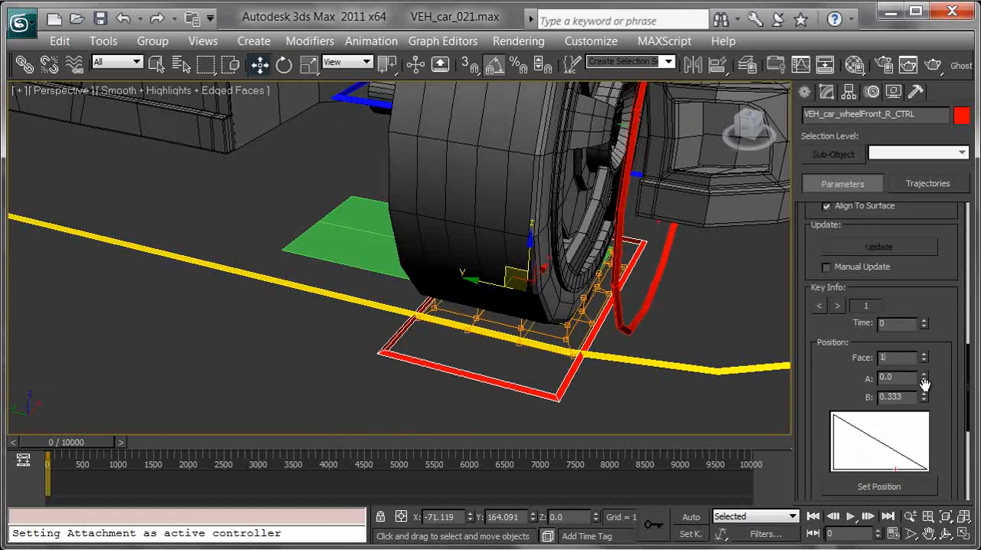
right_click(925, 399)
middle_drag(639, 313, 677, 322)
key(e)
drag(514, 290, 586, 291)
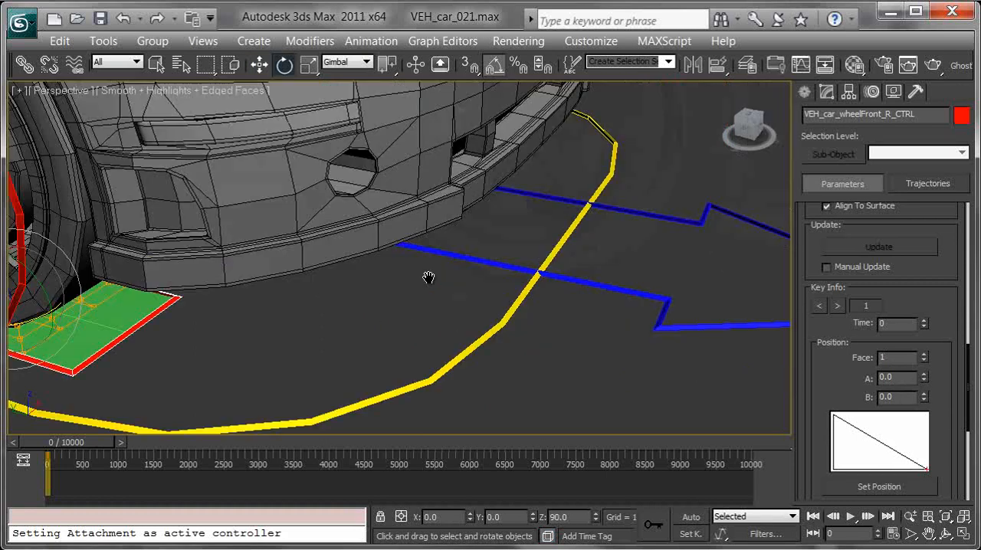
Attach VEH_car_wheelFront_L_CTRL to the green ground plane under its wheel with an Attachment Constraint
alt+middle_drag(427, 273, 503, 253)
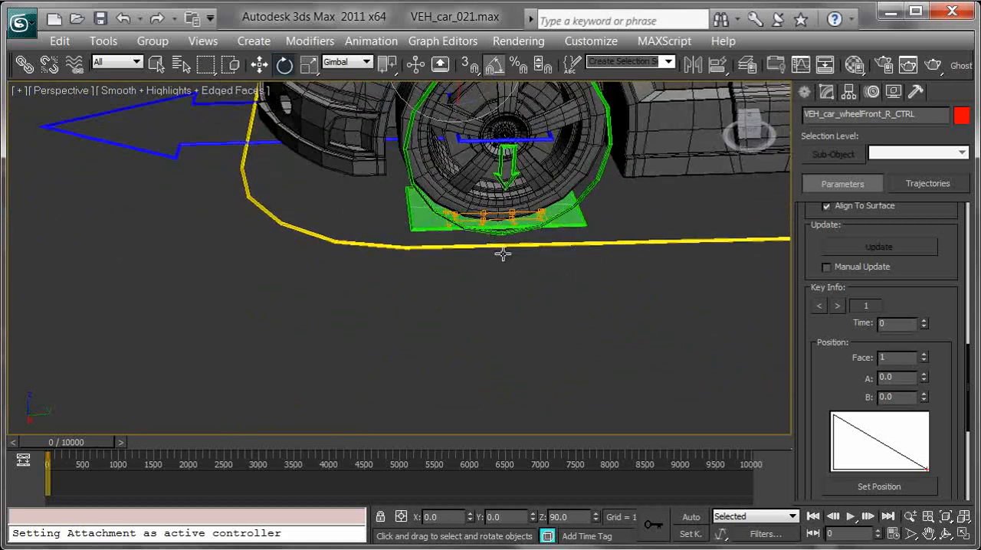
scroll(486, 252, up, 3)
click(453, 222)
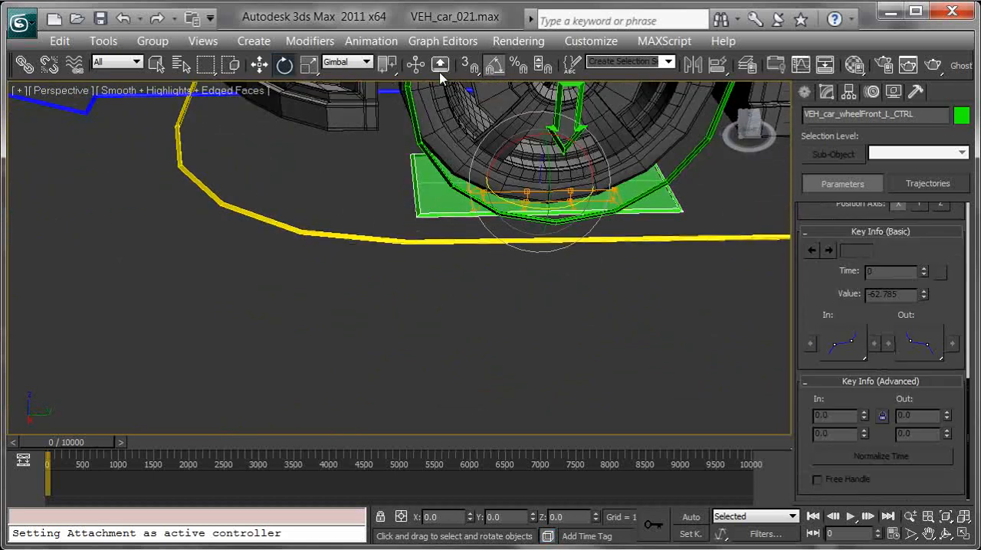
click(378, 42)
mouse_move(504, 136)
click(605, 134)
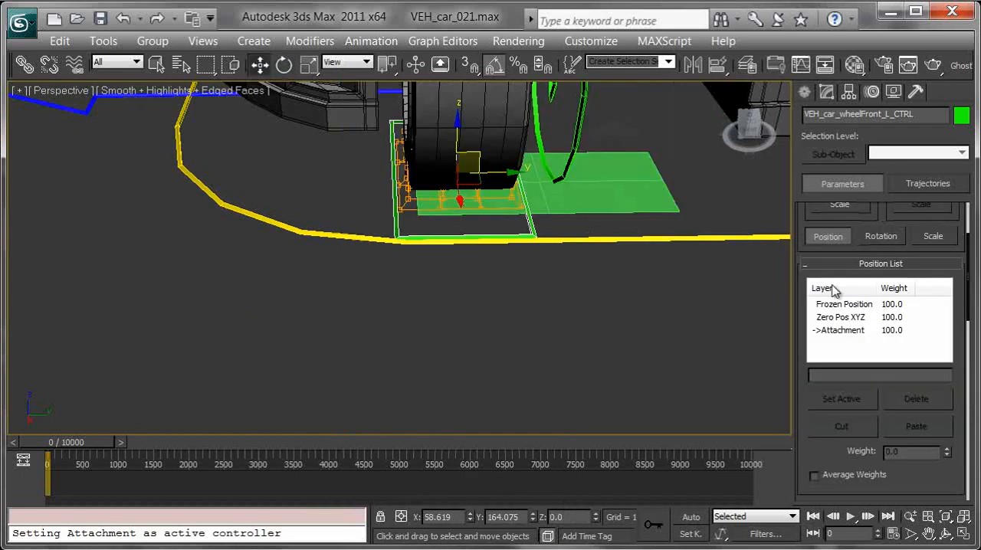
Set the front left wheel control's attachment to face 1, A 0, B 0, and rotate the control 90 degrees about Z
drag(815, 452, 847, 332)
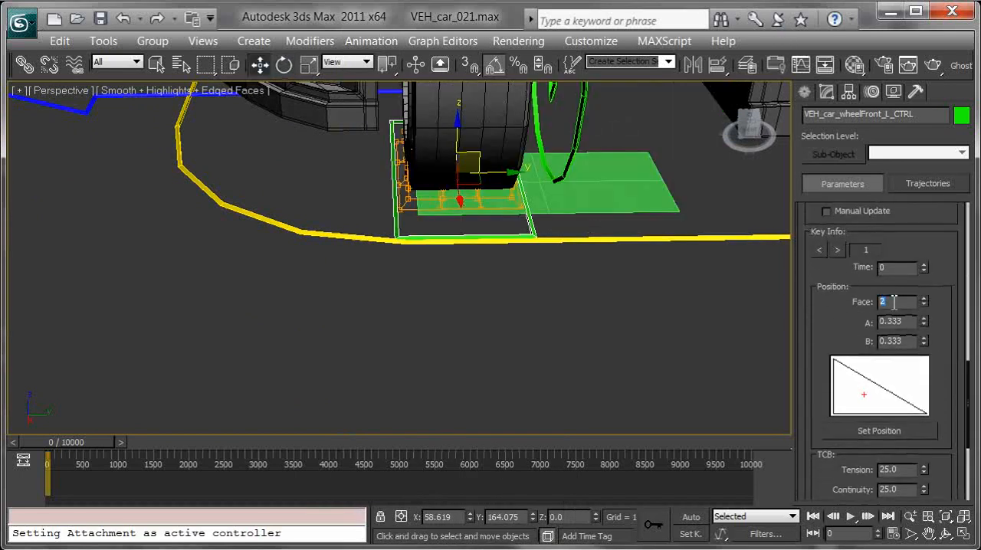
right_click(923, 324)
right_click(923, 344)
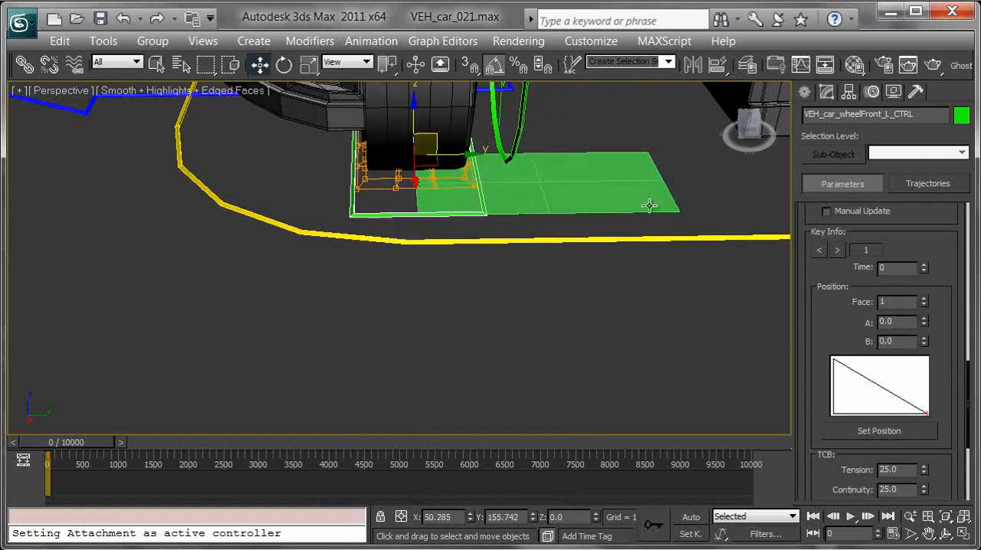
middle_drag(651, 205, 617, 264)
key(e)
drag(485, 266, 549, 285)
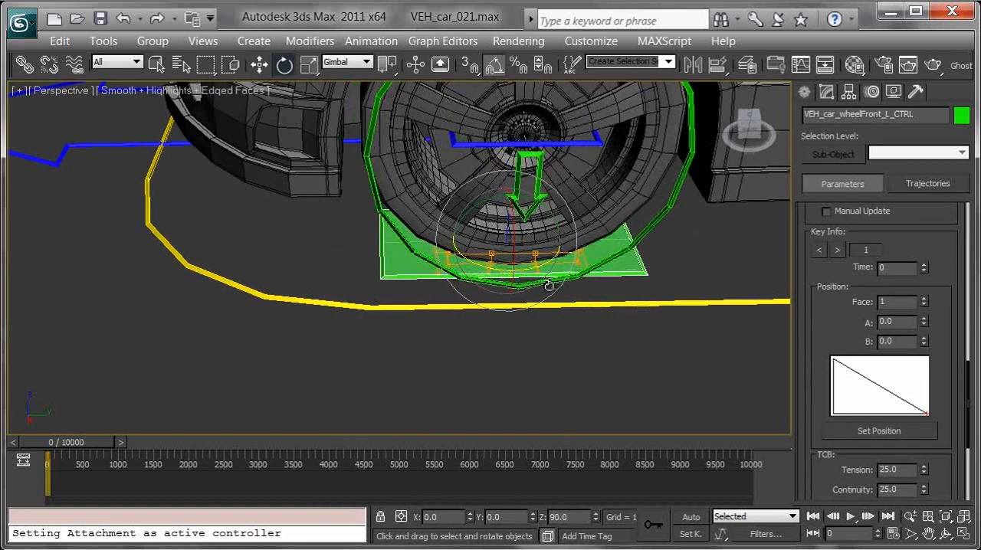
Attach VEH_car_wheelRear_L_CTRL to the green ground plane under its wheel with an Attachment Constraint
middle_drag(549, 285, 404, 282)
middle_drag(316, 276, 486, 314)
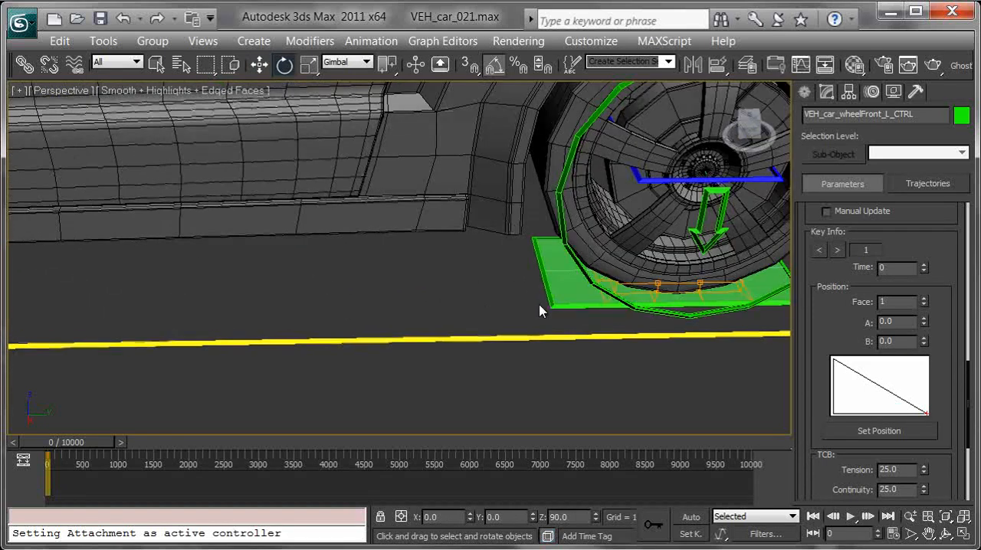
middle_drag(546, 304, 462, 284)
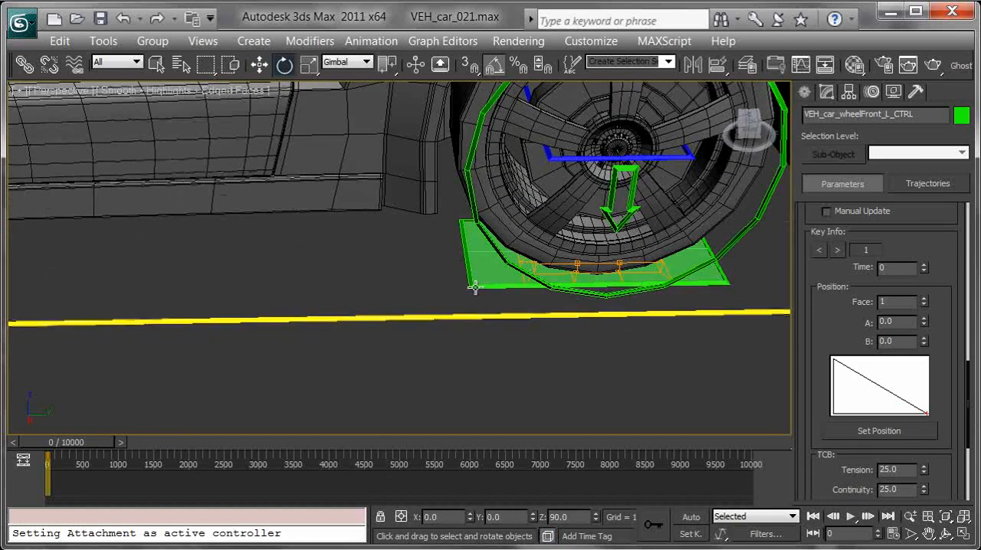
click(476, 288)
click(371, 41)
mouse_move(399, 127)
click(647, 127)
click(486, 274)
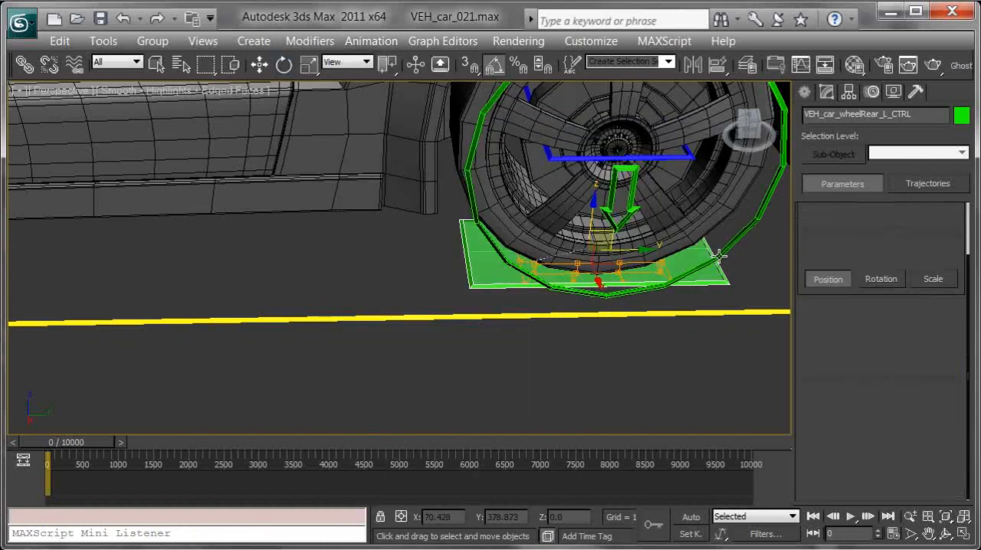
Set the rear left wheel control's attachment to face 1, A 0, B 0, and rotate the control 90 degrees about Z
scroll(823, 461, down, 5)
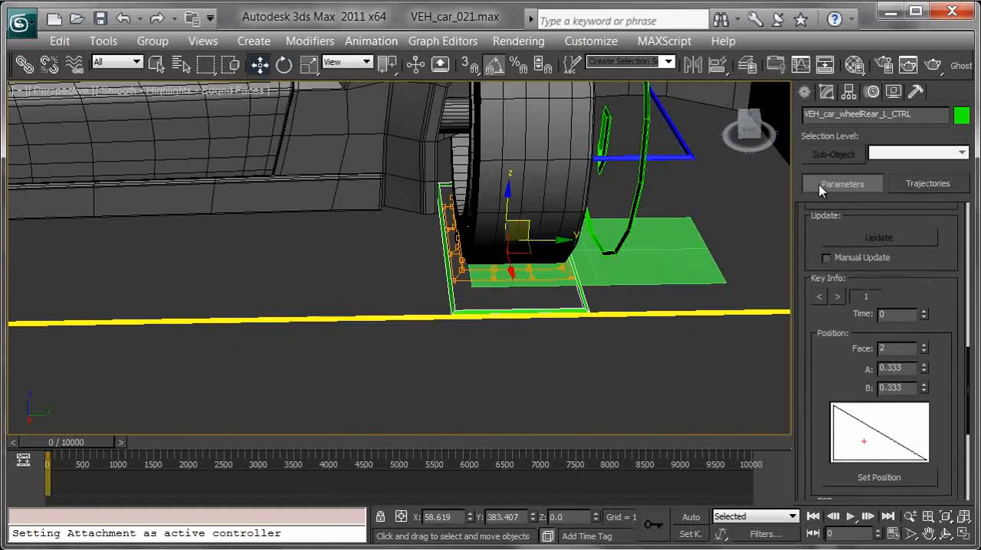
right_click(926, 388)
alt+middle_drag(712, 390, 539, 308)
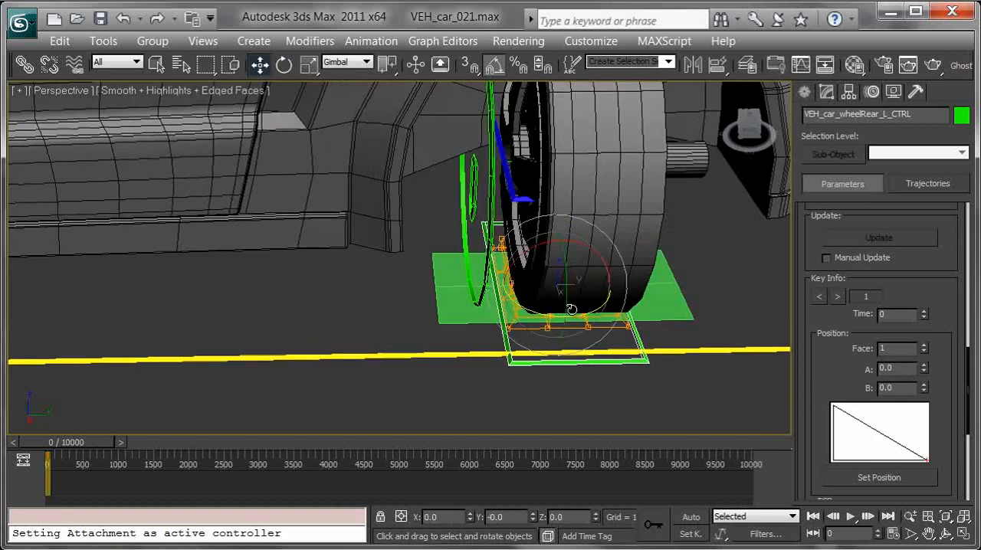
key(e)
drag(531, 312, 599, 324)
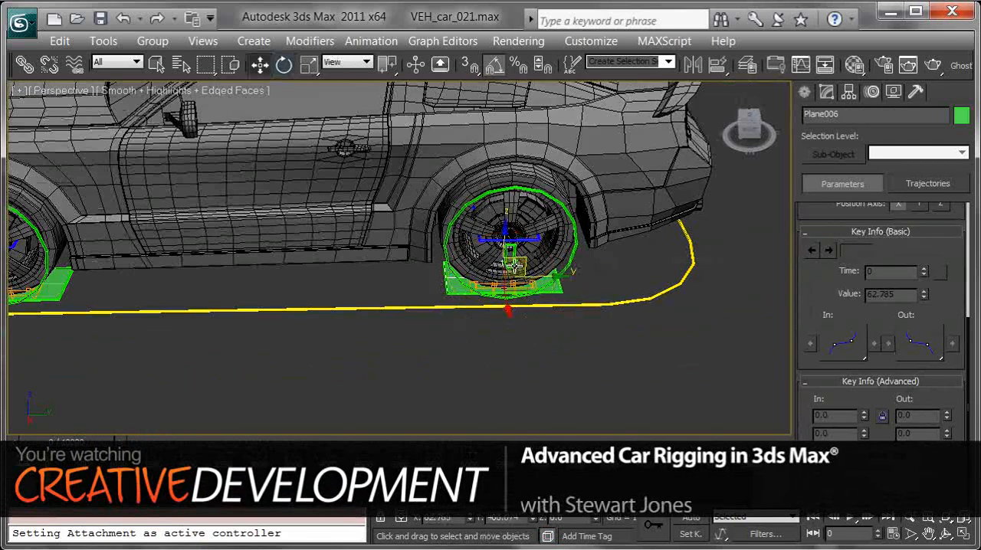
Check the wheel attachments from several sides and test-rotate VEH_car_steering_CTRL, cancelling the rotation
mouse_move(457, 387)
mouse_down()
mouse_move(580, 294)
mouse_move(474, 383)
mouse_up()
right_click(474, 383)
alt+middle_drag(452, 241, 529, 263)
middle_drag(529, 263, 660, 226)
scroll(543, 265, down, 3)
middle_drag(543, 265, 713, 213)
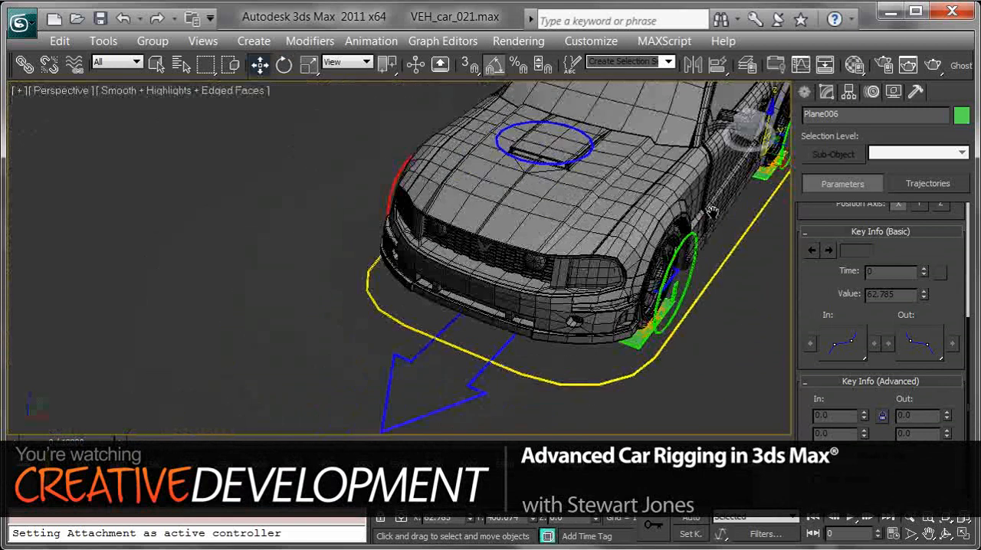
click(465, 368)
key(e)
drag(510, 306, 484, 297)
scroll(484, 297, down, 3)
middle_drag(615, 214, 538, 262)
click(378, 238)
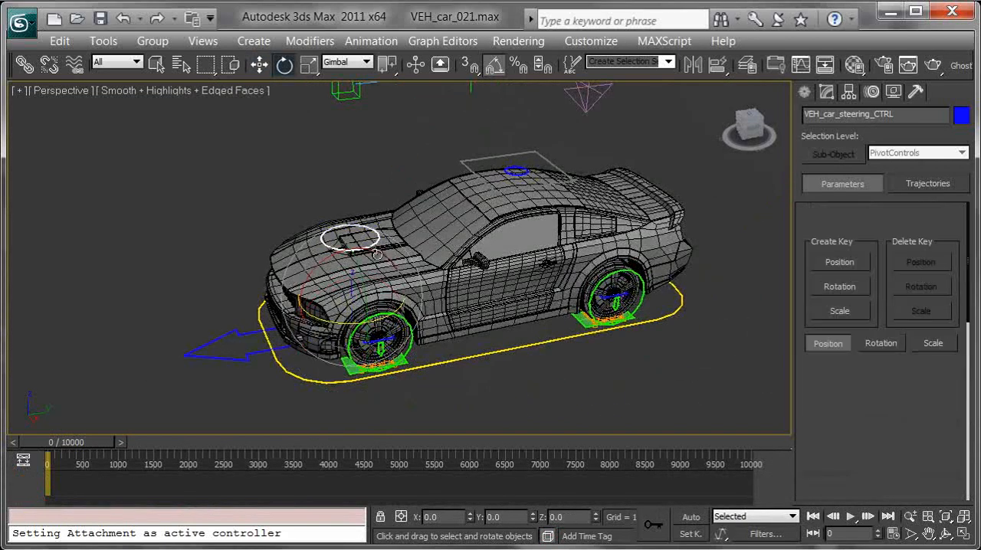
drag(342, 322, 315, 317)
right_click(314, 317)
Unhide all objects and examine the car's position relative to the blue terrain
alt+middle_drag(472, 287, 529, 228)
middle_drag(530, 229, 469, 259)
right_click(463, 255)
click(548, 170)
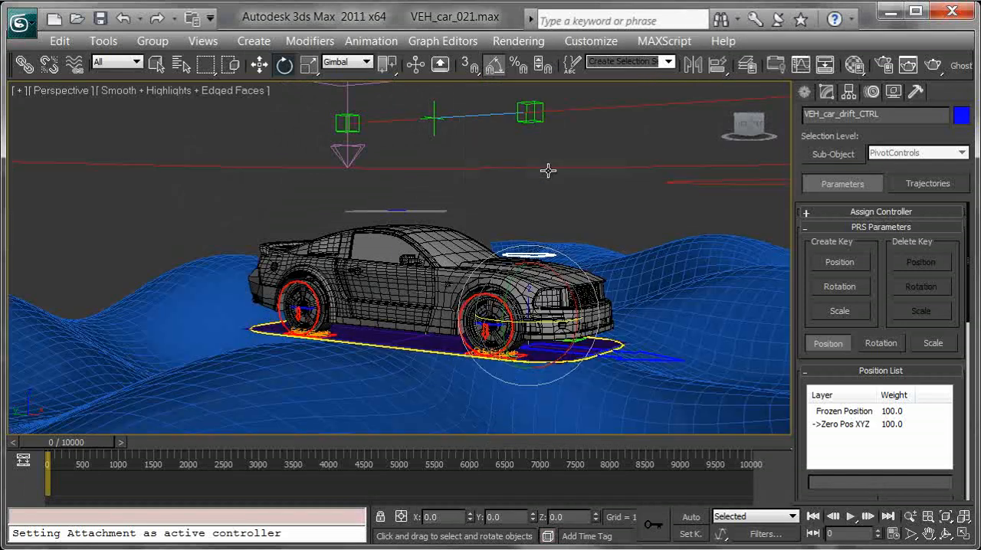
middle_drag(446, 145, 459, 137)
alt+middle_drag(401, 245, 392, 231)
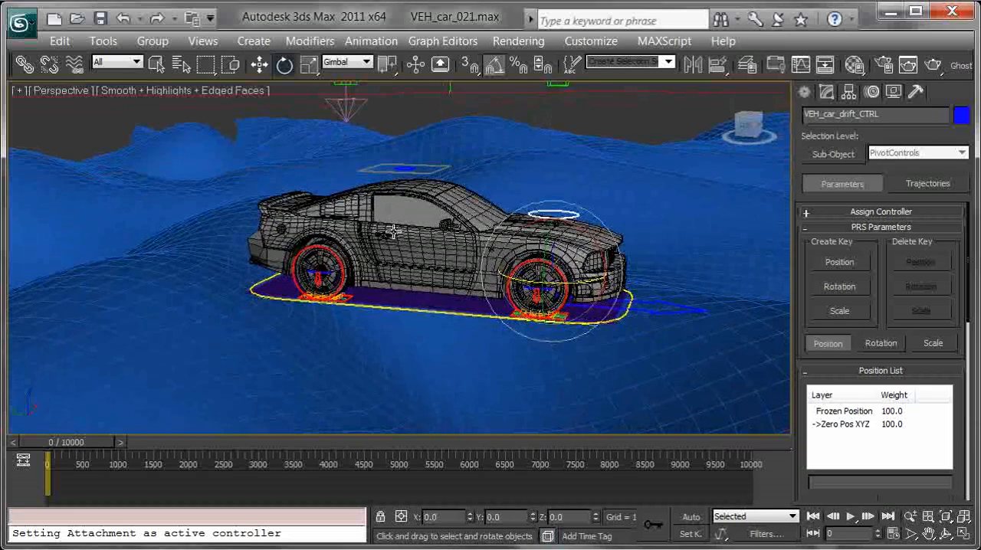
middle_drag(402, 142, 399, 128)
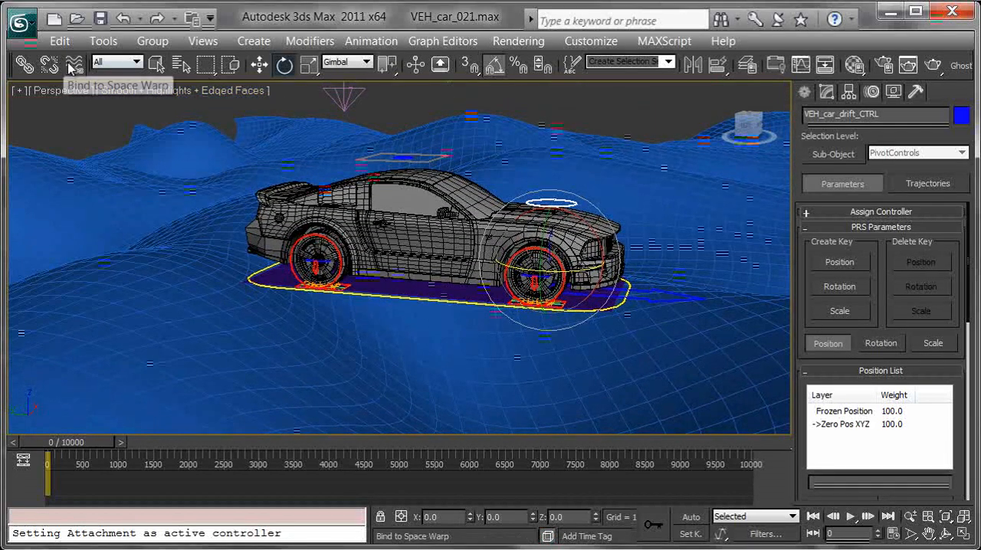
alt+middle_drag(348, 141, 358, 149)
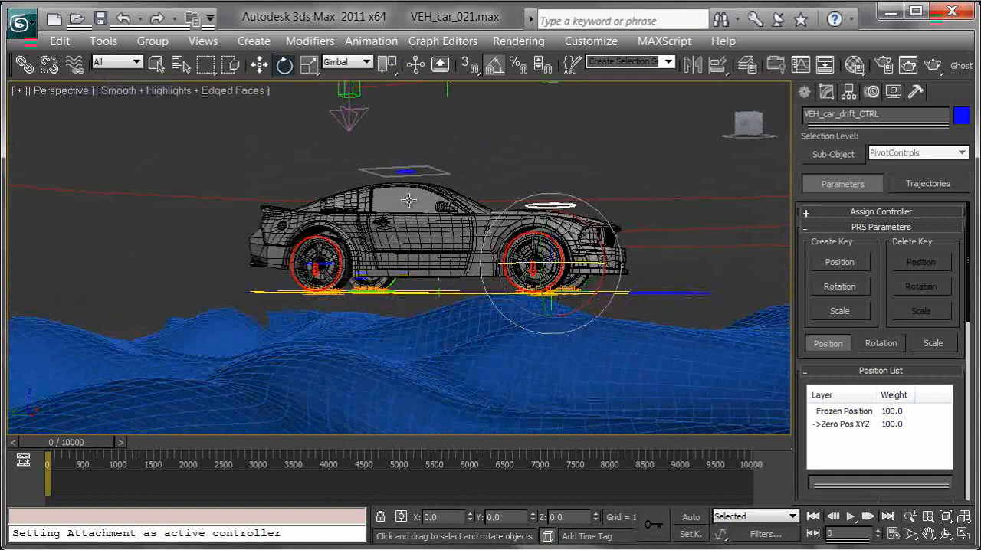
Hide the blue terrain plane, Plane003, and clear the view around the car
click(468, 364)
right_click(461, 367)
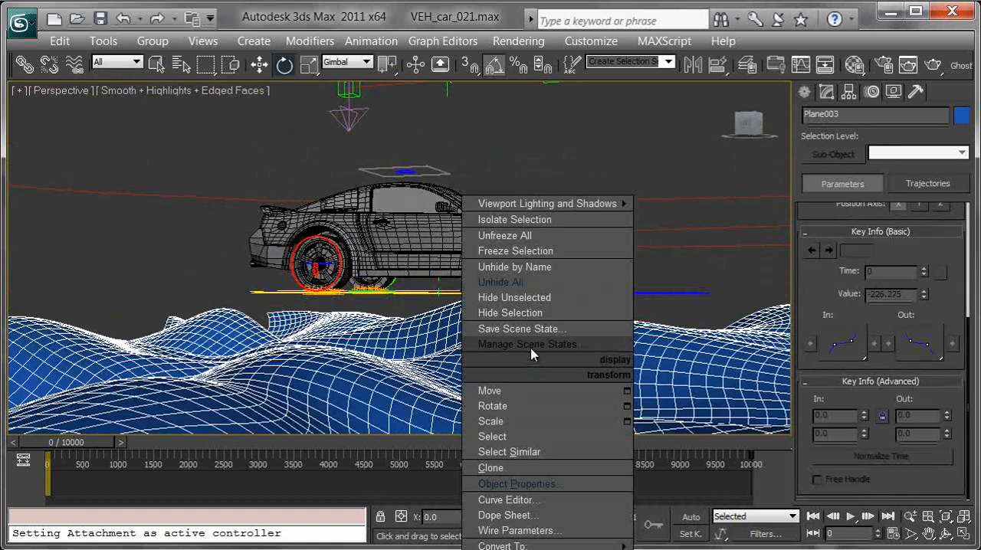
click(510, 312)
click(470, 300)
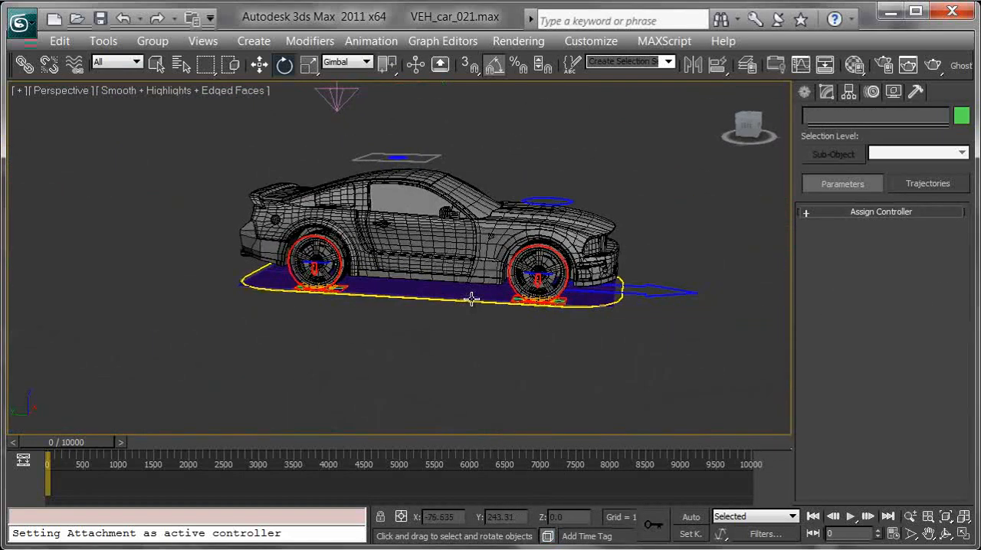
Align Conform Object001 with the hood control and move it ahead of the front bumper, to about Y 104, Z 95
scroll(506, 333, up, 3)
middle_drag(486, 343, 375, 411)
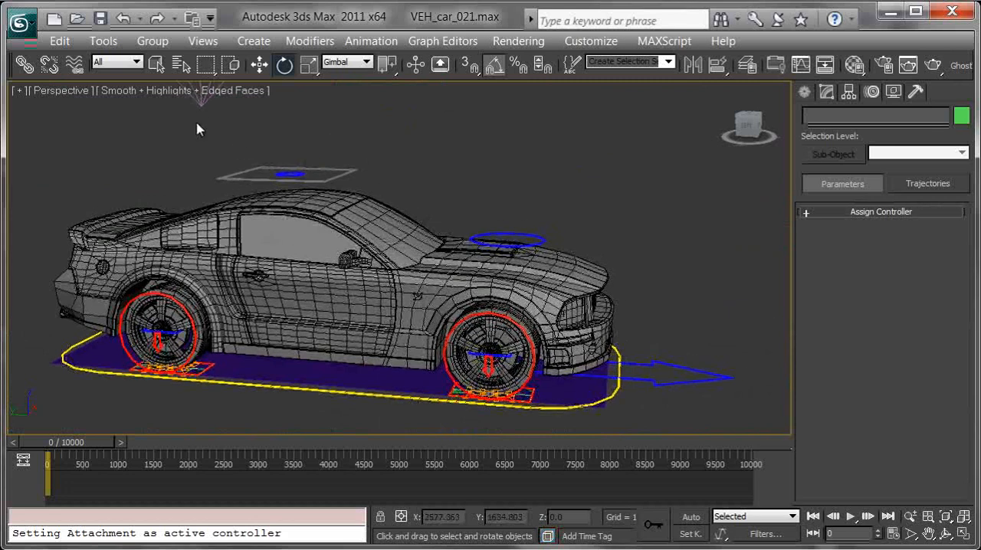
click(201, 105)
key(alt+a)
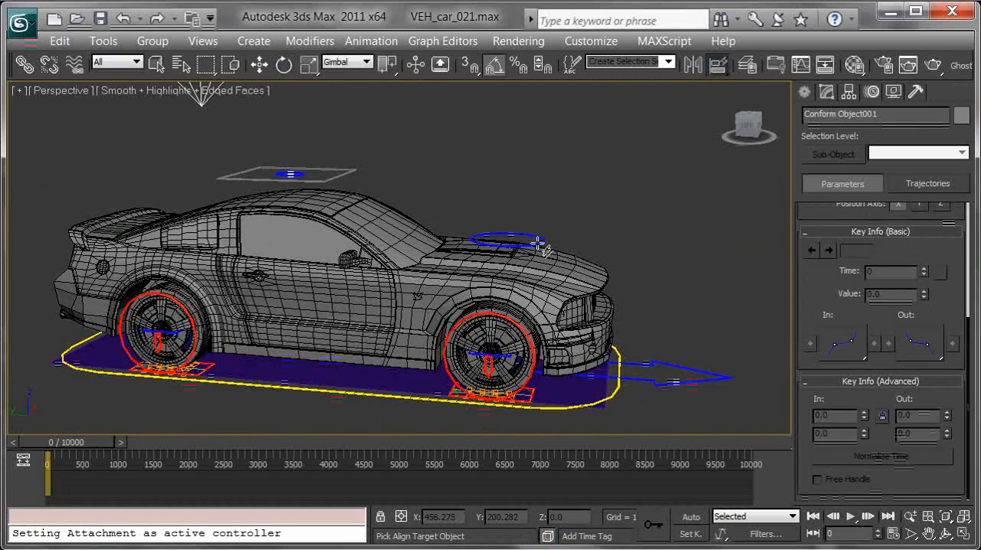
click(542, 240)
drag(493, 295, 612, 228)
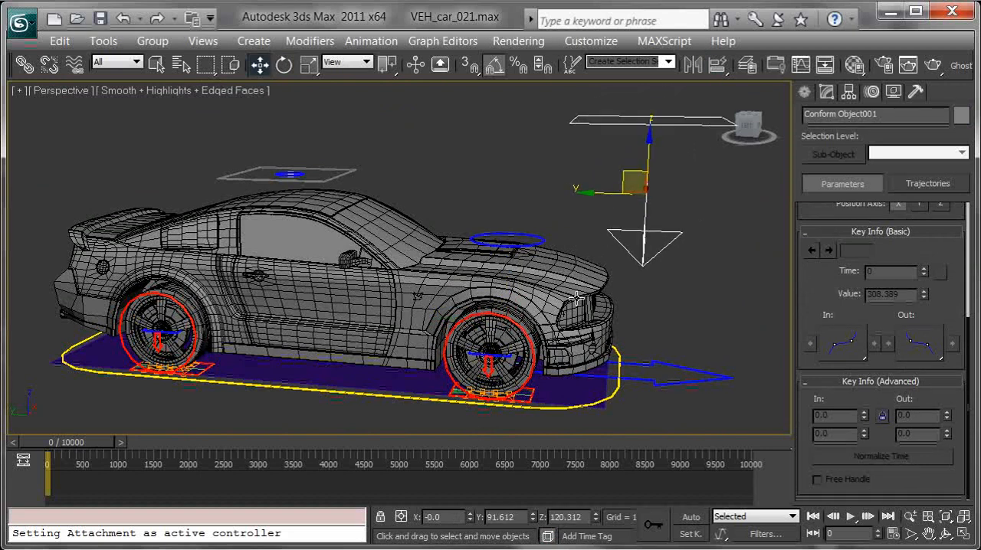
drag(623, 179, 602, 217)
Bind the green plane under the front right wheel to Conform Object001 with Bind to Space Warp
middle_drag(601, 262, 524, 217)
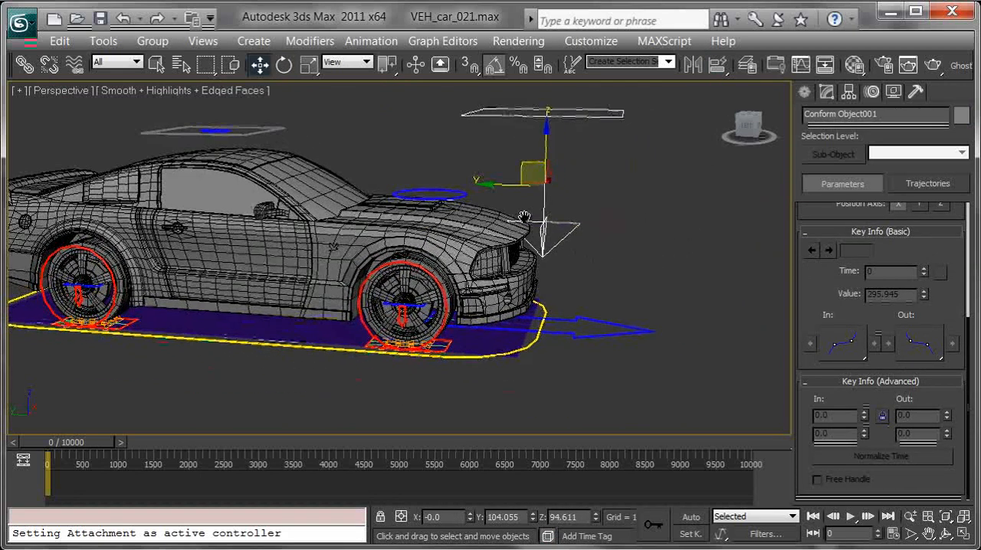
scroll(524, 218, up, 2)
scroll(571, 258, up, 2)
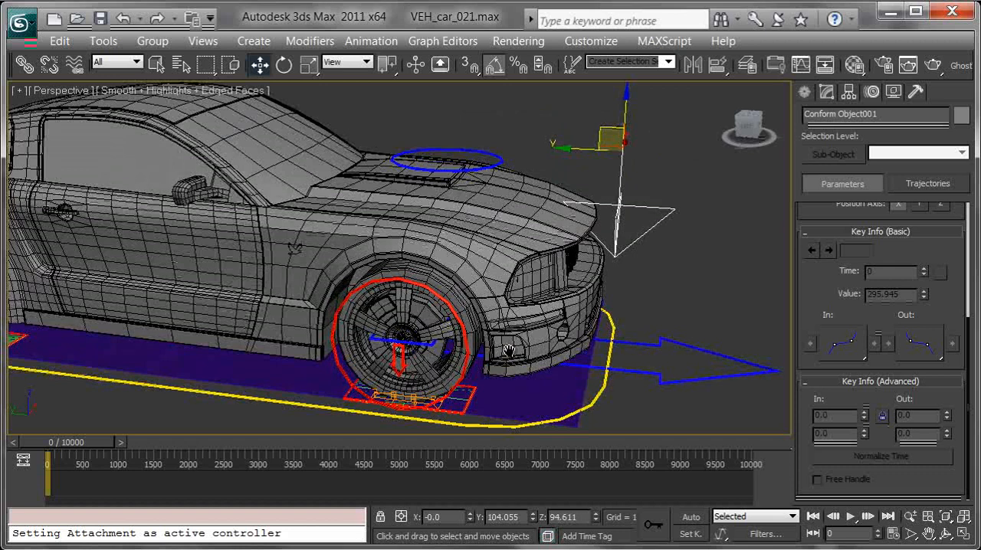
middle_drag(510, 369, 512, 320)
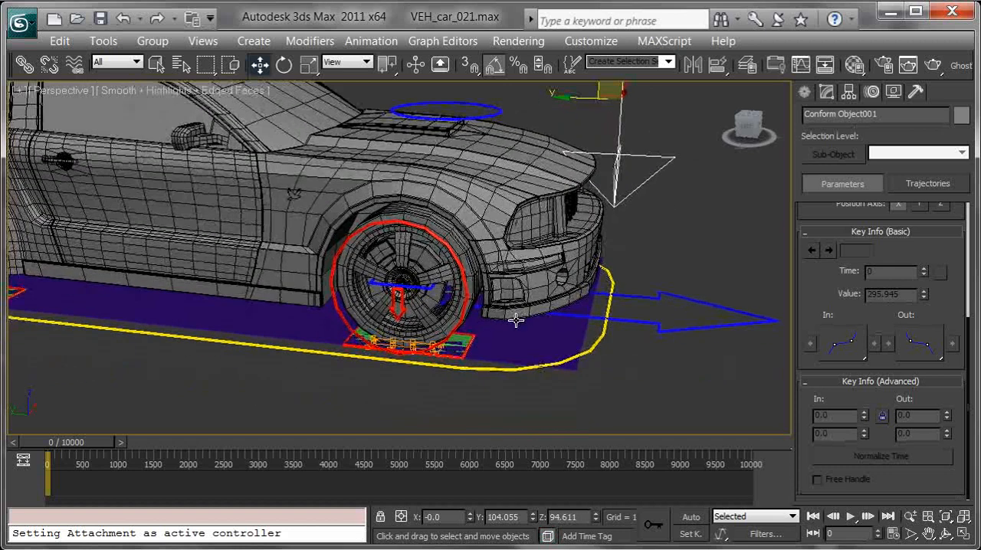
click(75, 66)
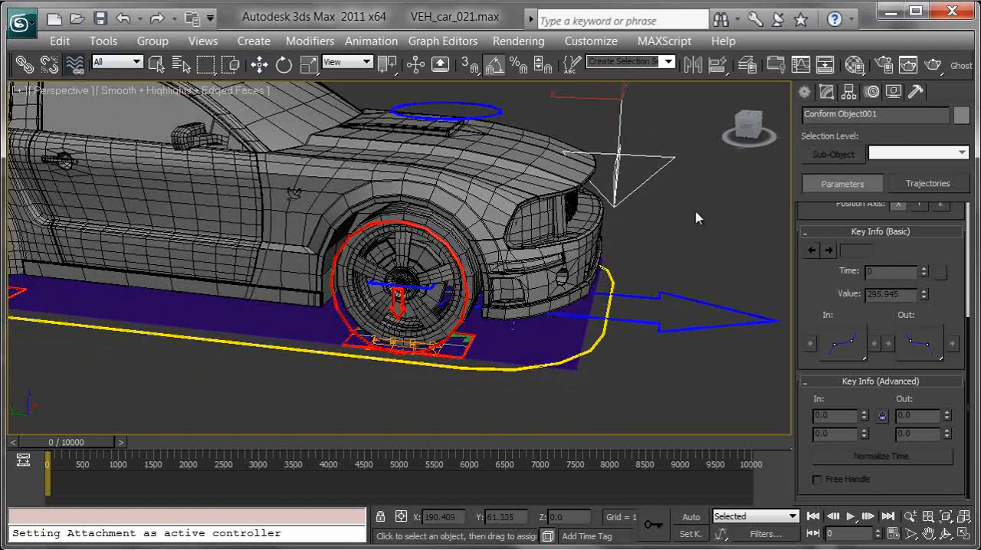
click(470, 337)
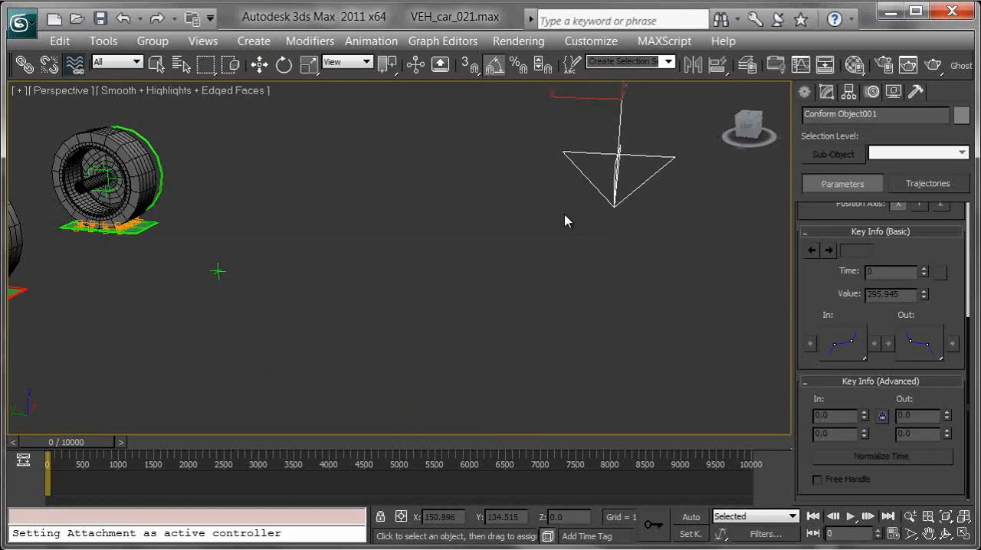
Bind the green plane under the rear right wheel to Conform Object001
middle_drag(565, 222, 594, 209)
drag(738, 134, 240, 256)
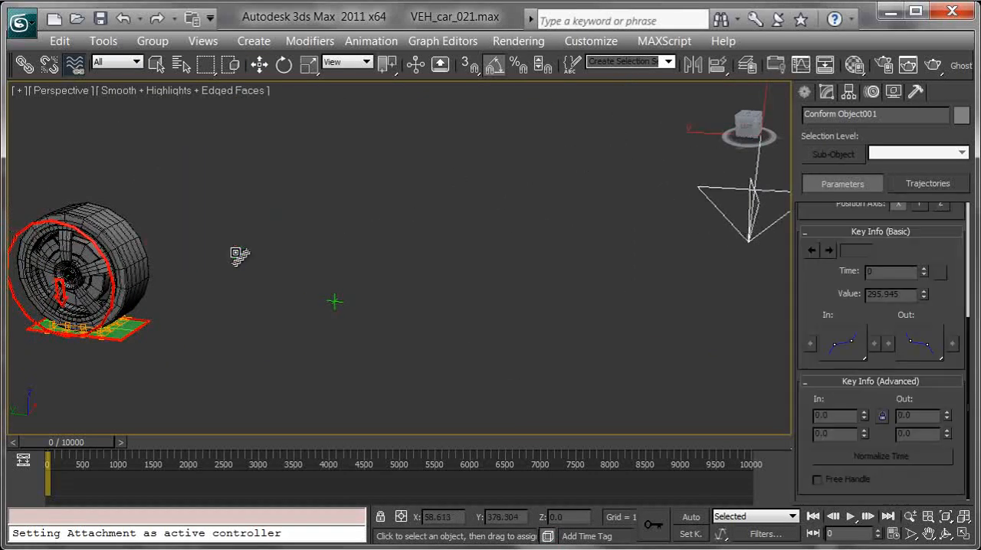
drag(728, 129, 123, 329)
middle_drag(502, 298, 337, 222)
scroll(341, 224, down, 5)
middle_drag(427, 305, 425, 155)
Reposition Conform Object001 below the front of the car, at about Y 107, Z -582
key(ctrl+s)
key(alt+a)
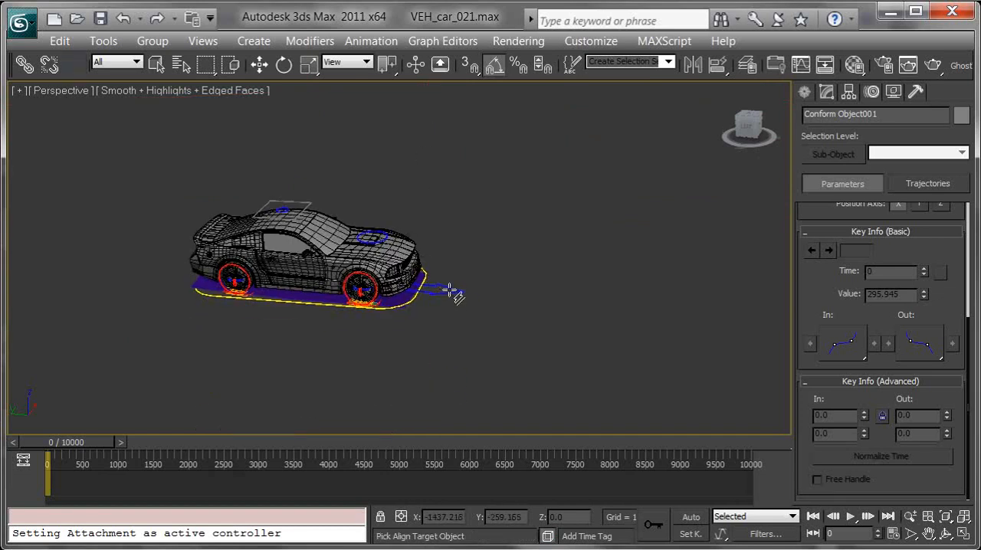
key(w)
middle_drag(436, 301, 464, 322)
scroll(460, 318, down, 3)
scroll(434, 305, up, 6)
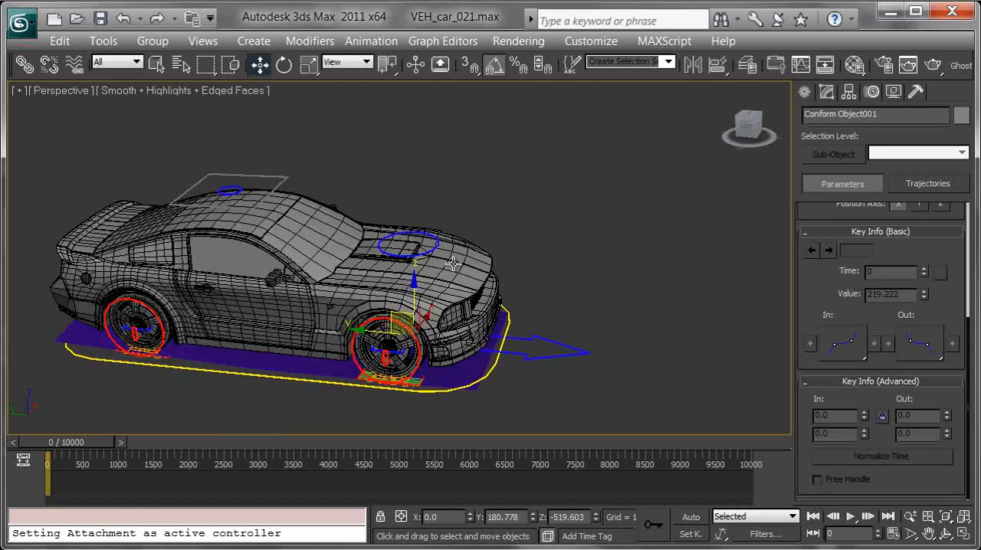
drag(454, 323, 525, 381)
middle_drag(504, 350, 492, 288)
scroll(510, 314, up, 4)
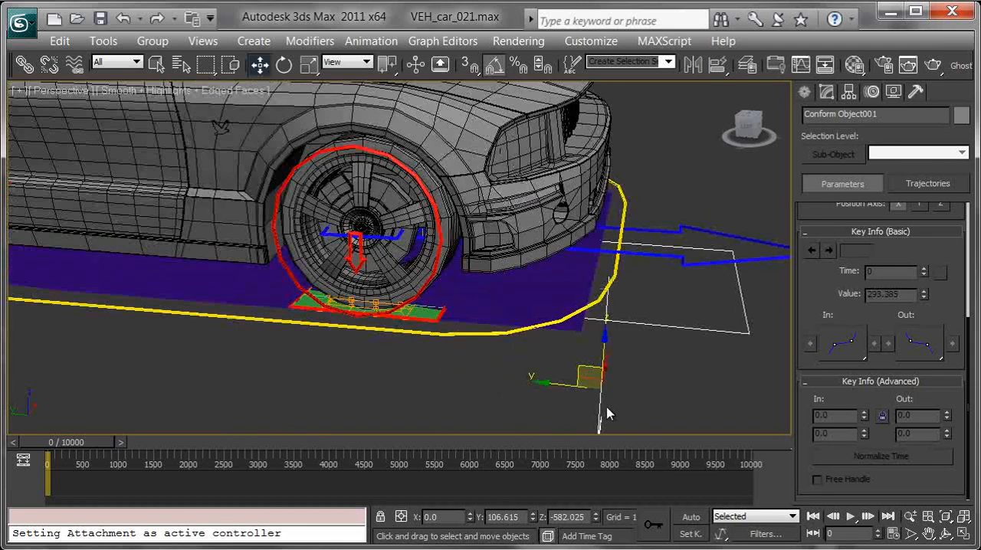
Bind the green planes under the front right and front left wheels to Conform Object001 with Bind to Space Warp
click(75, 64)
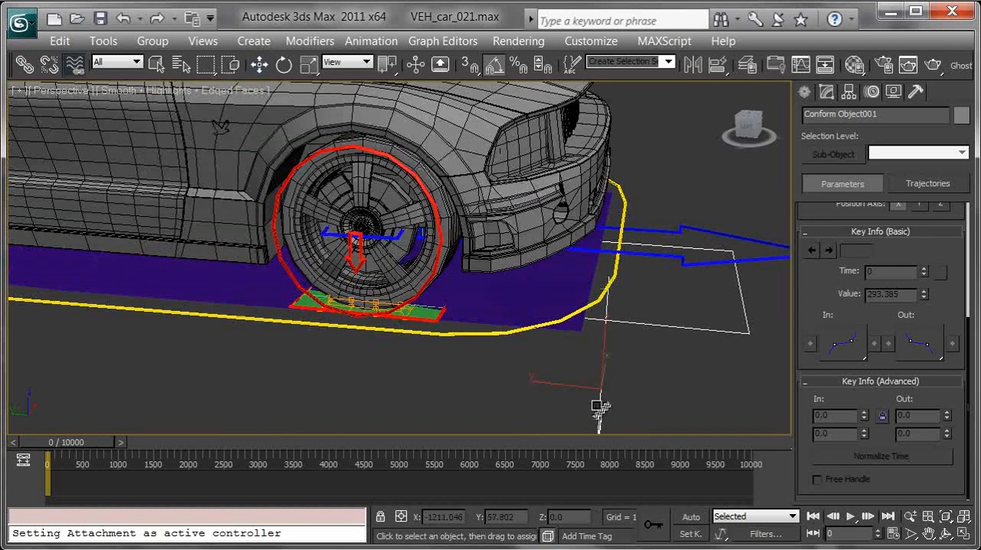
drag(433, 323, 435, 323)
alt+middle_drag(474, 306, 513, 264)
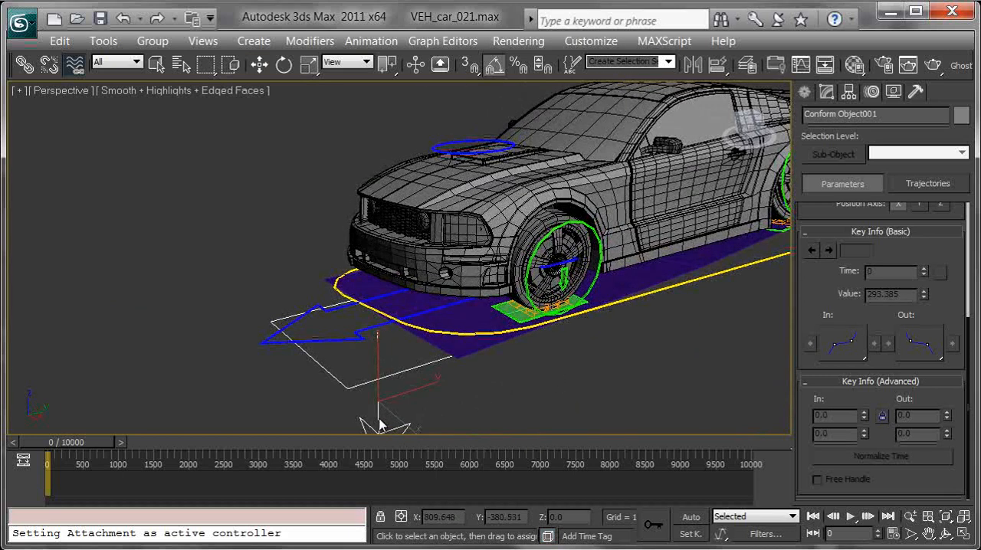
drag(506, 330, 511, 312)
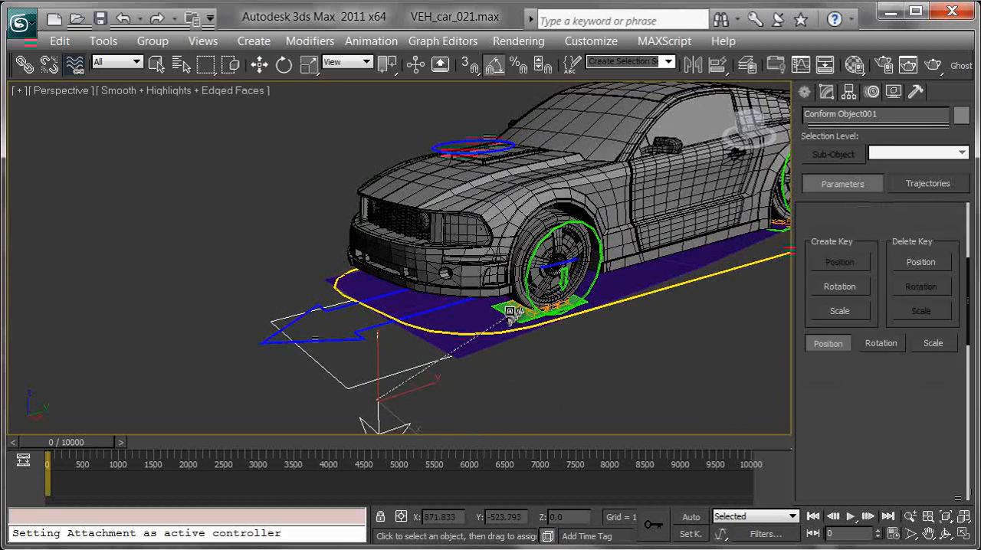
scroll(588, 373, up, 4)
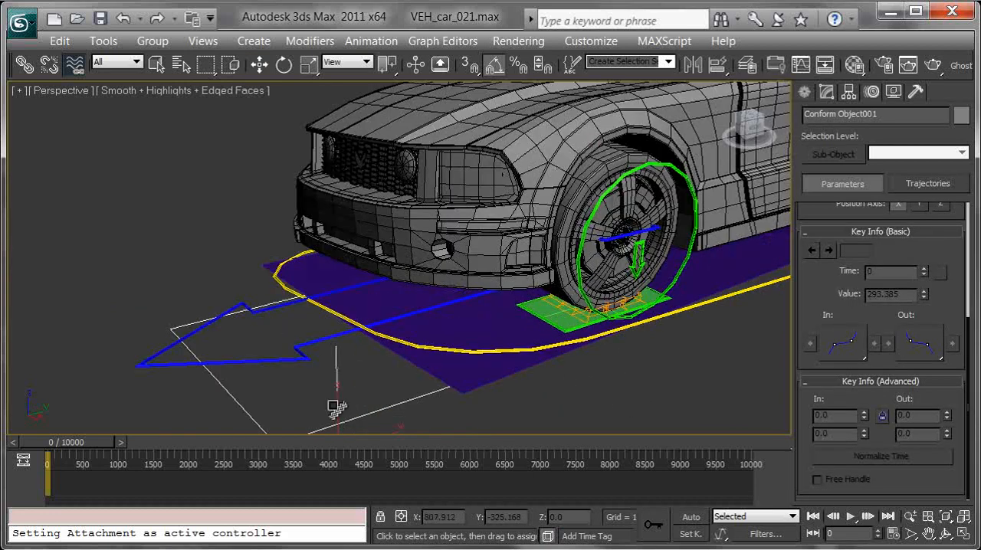
drag(443, 387, 557, 319)
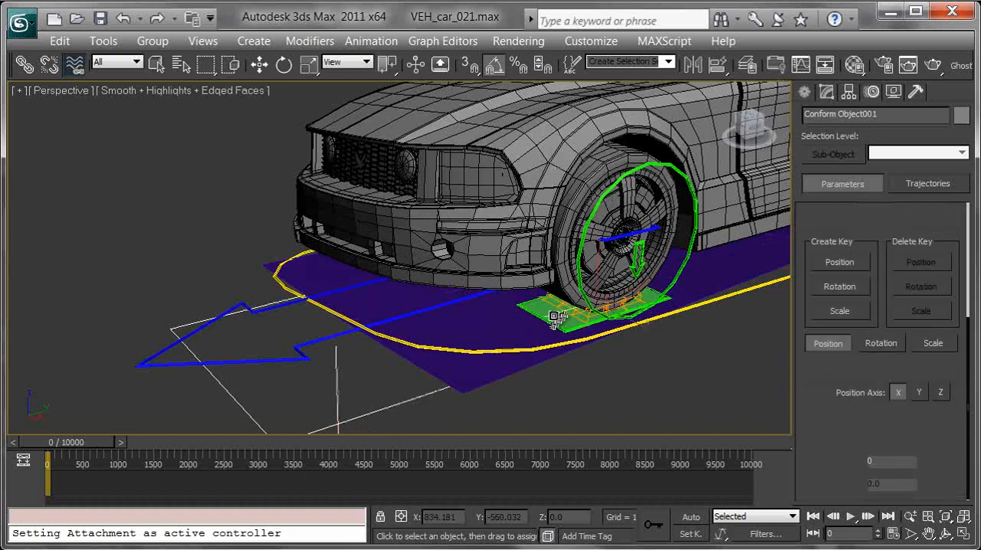
alt+middle_drag(450, 358, 497, 358)
Align Conform Object001 back to the green box helper above the car
scroll(546, 385, down, 8)
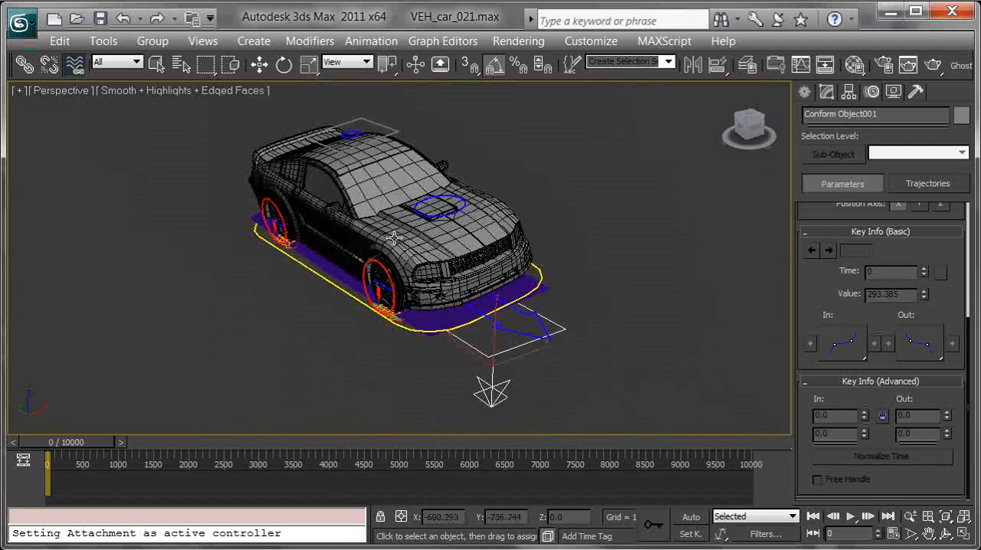
middle_drag(443, 160, 486, 349)
key(alt+a)
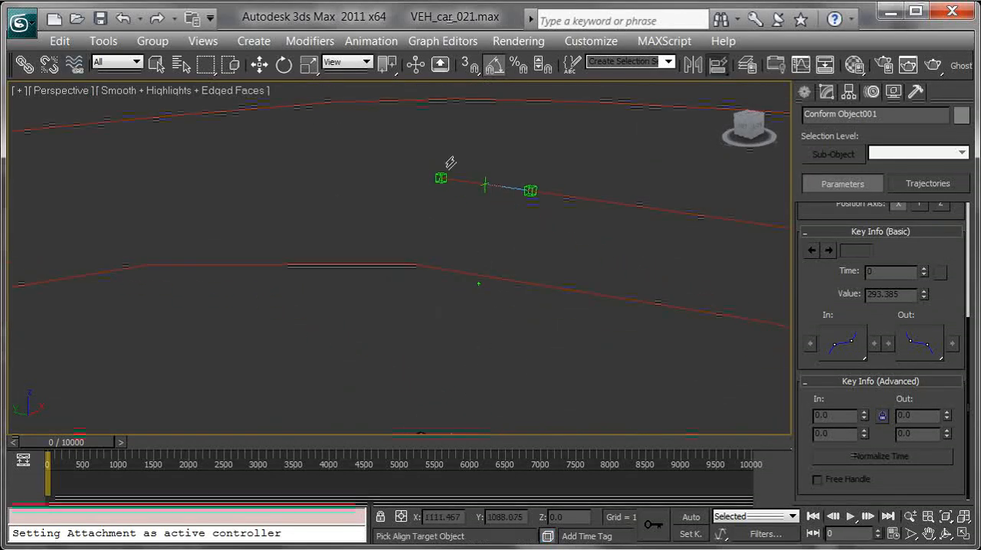
key(w)
Unhide all objects and examine how the wheels and their ground planes sit on the terrain
right_click(475, 283)
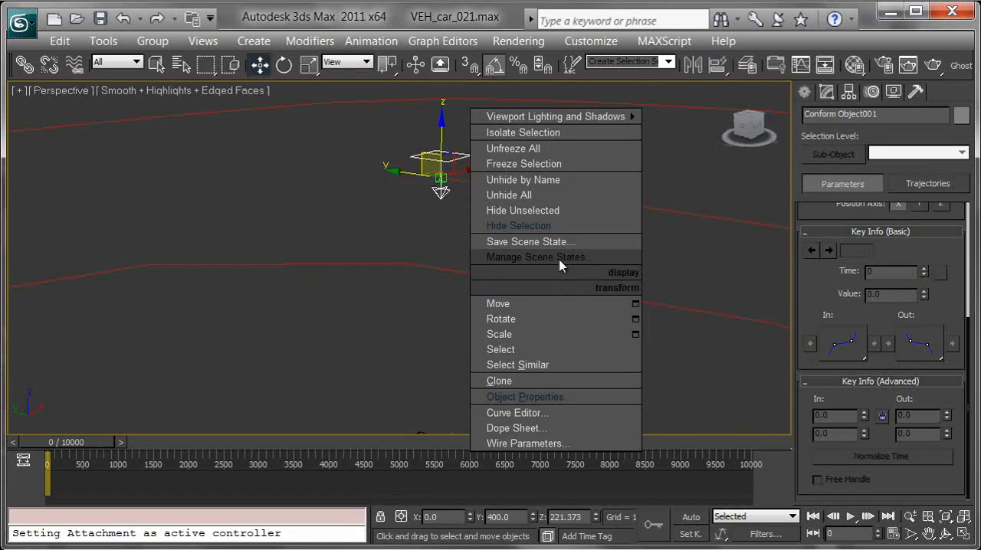
click(542, 198)
middle_drag(553, 361, 530, 141)
scroll(554, 247, up, 5)
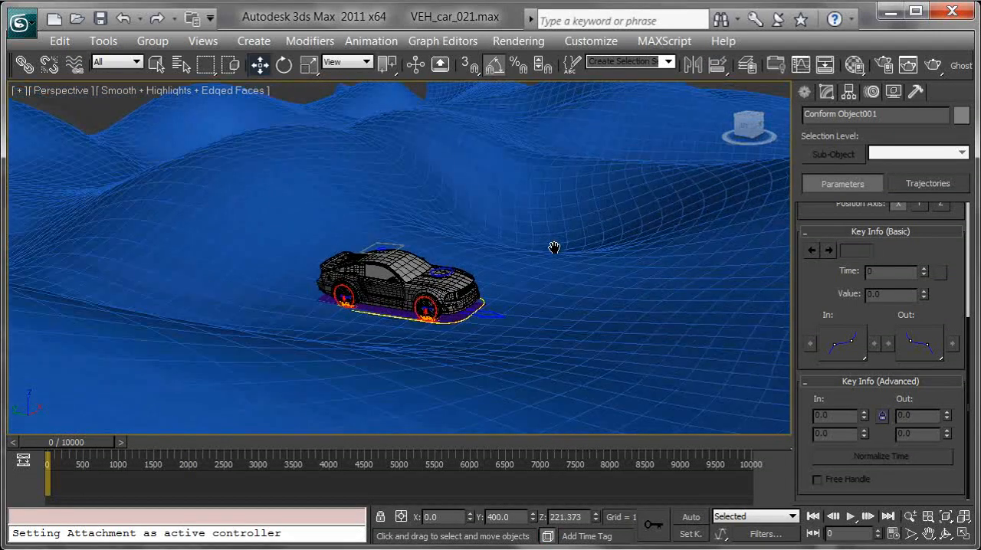
alt+middle_drag(513, 283, 498, 336)
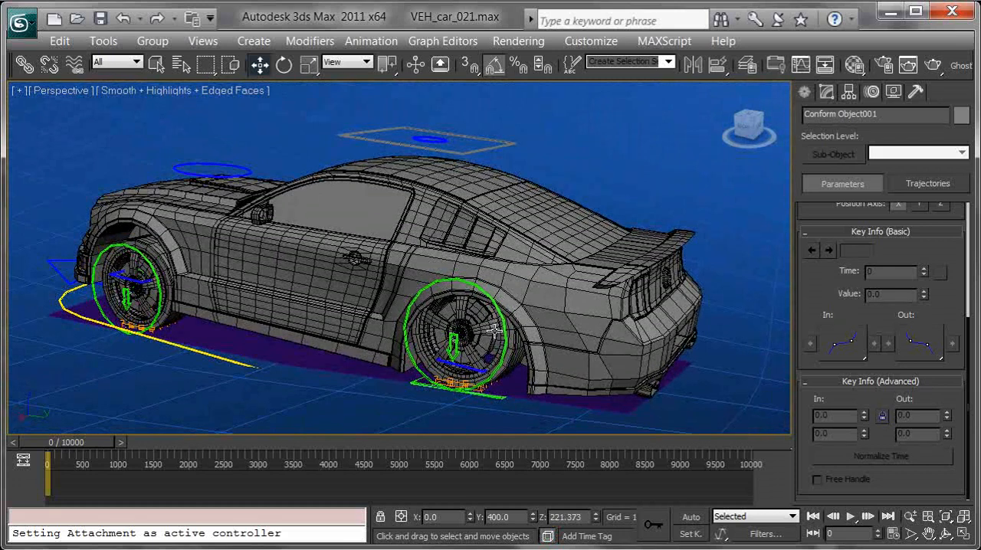
Set the Noise modifier strength of the terrain Plane003 to 250 on both the Y and Z axes
click(711, 213)
click(828, 93)
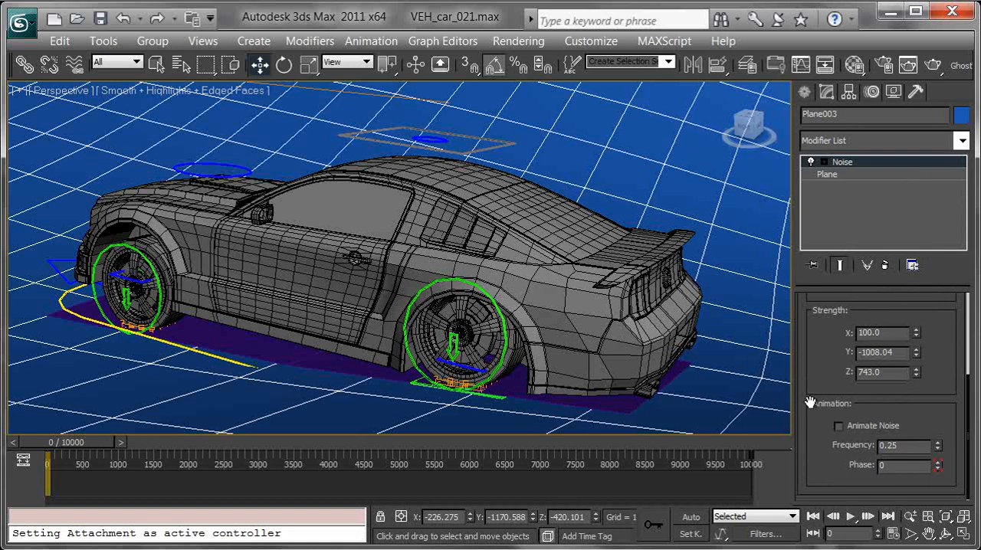
drag(915, 368, 927, 116)
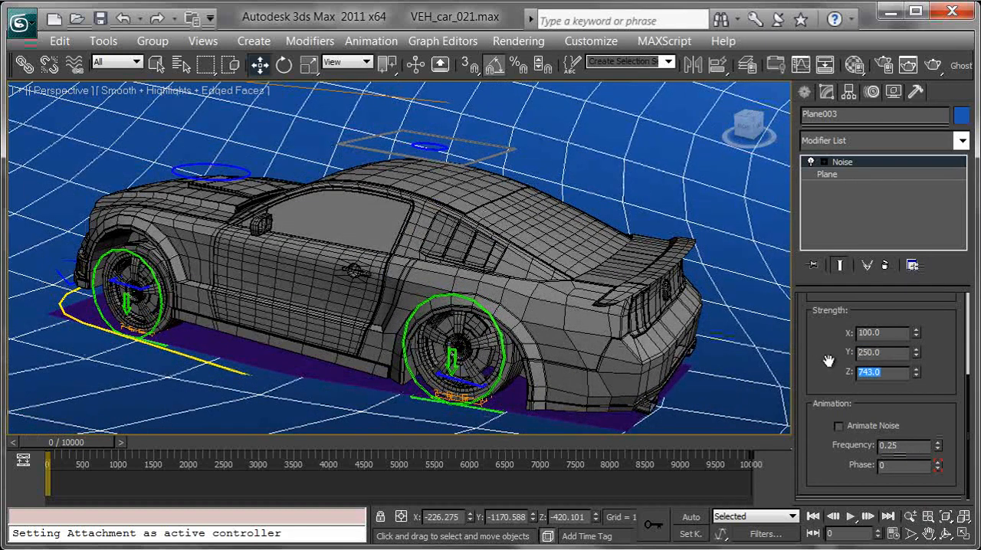
text(250)
key(Return)
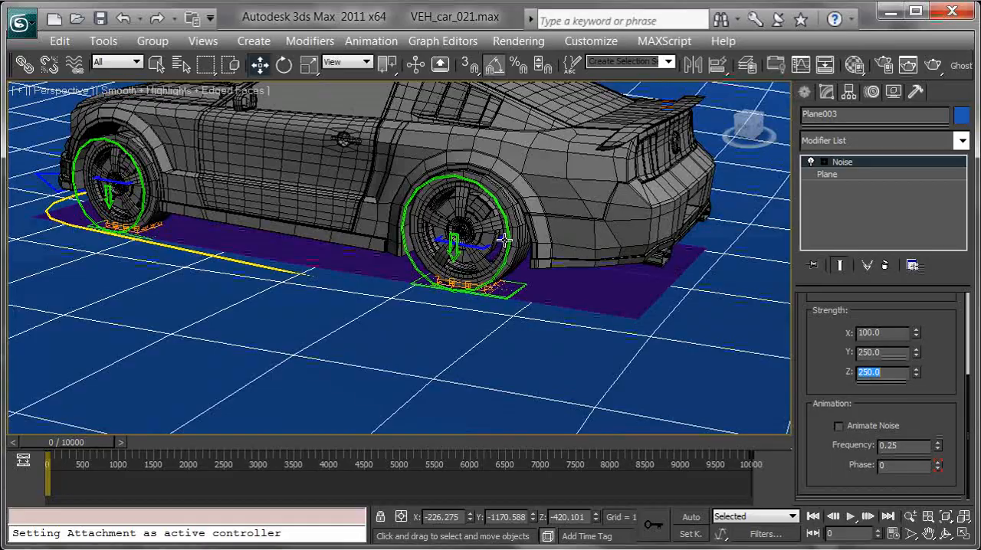
Hide the shapes, helpers and space warps by category so the rig controls no longer clutter the view
scroll(543, 285, down, 5)
alt+middle_drag(518, 309, 653, 276)
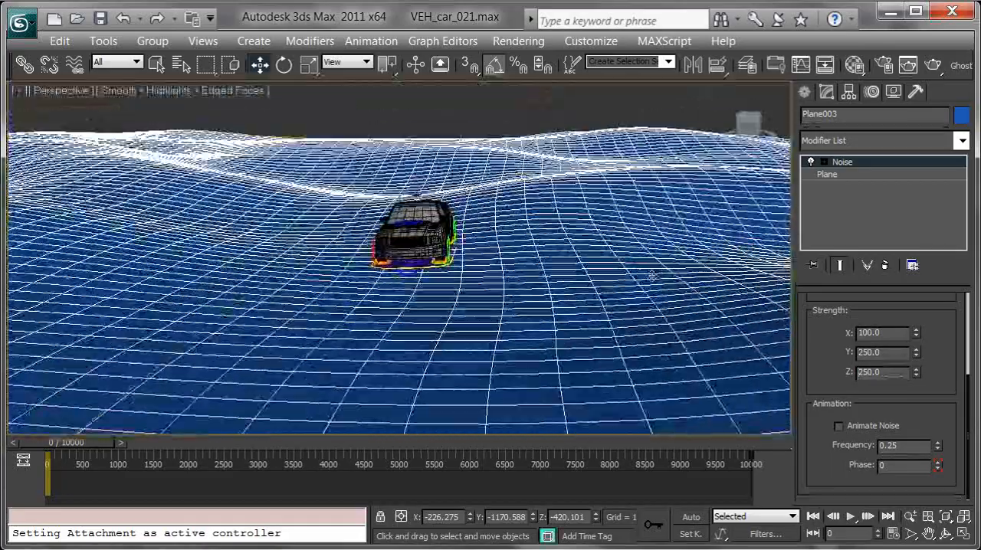
alt+middle_drag(475, 274, 570, 250)
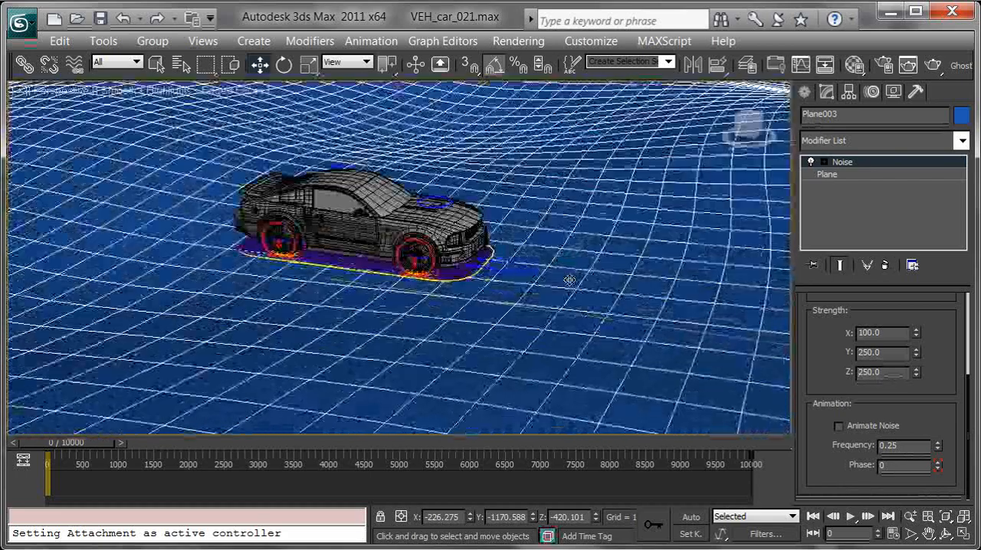
click(893, 92)
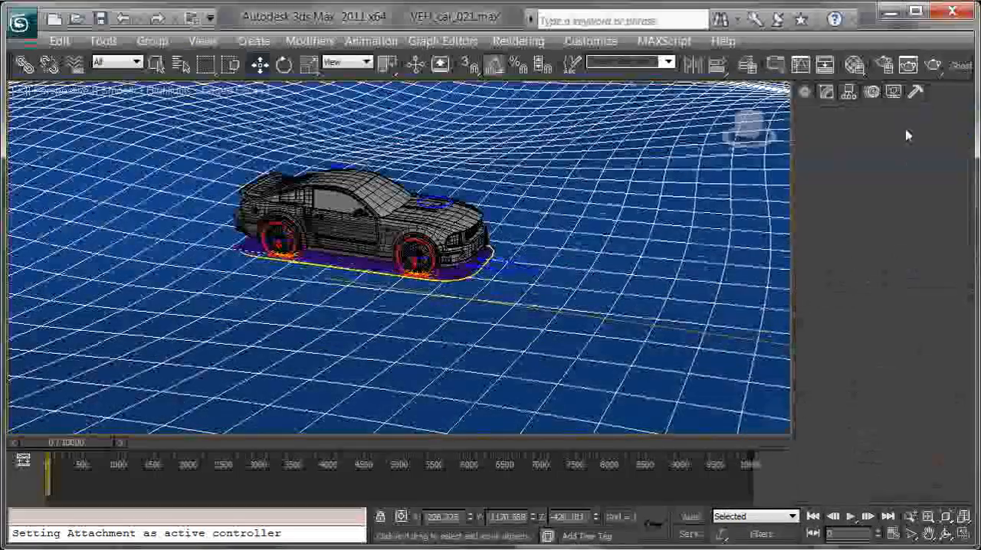
click(831, 281)
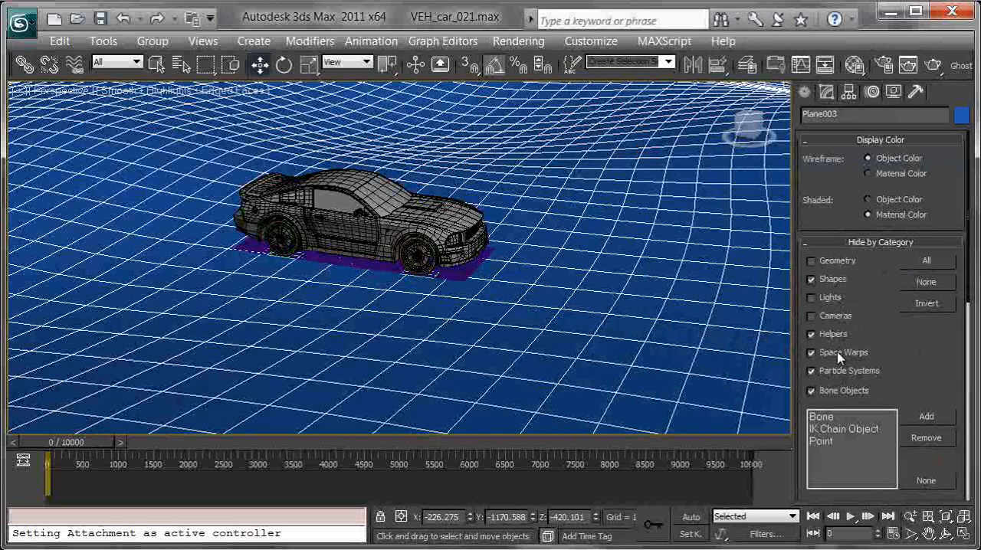
Hide the large purple plane underneath the car
scroll(470, 263, up, 5)
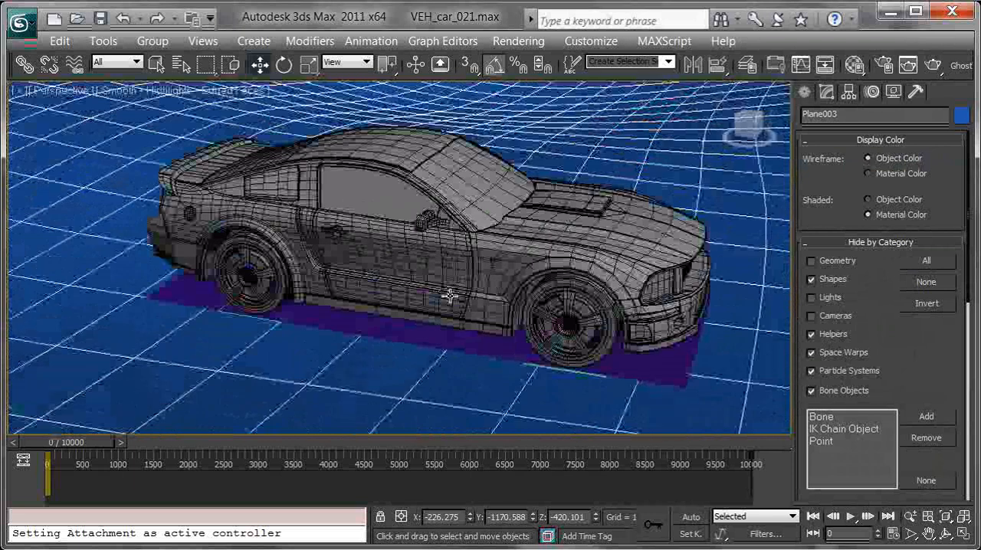
click(340, 328)
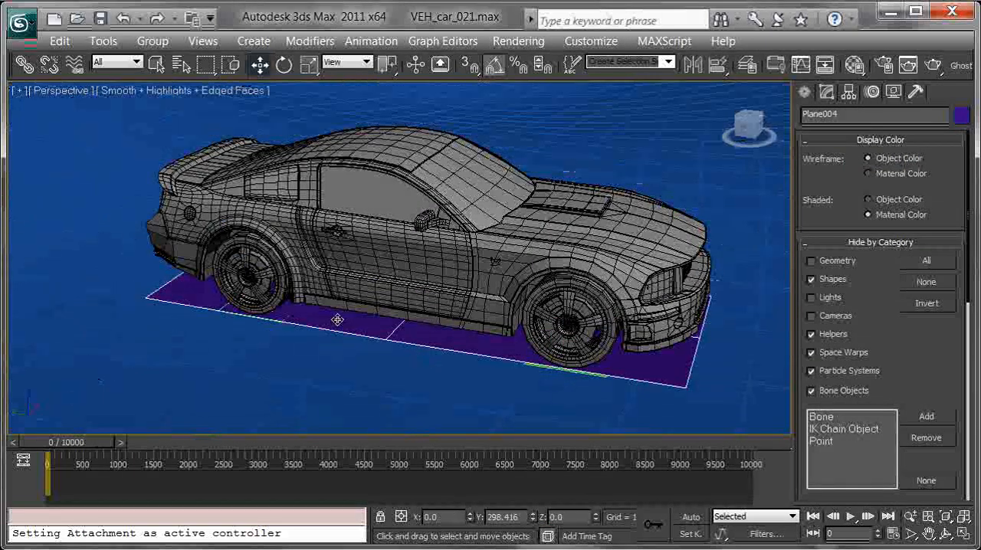
right_click(341, 318)
click(398, 263)
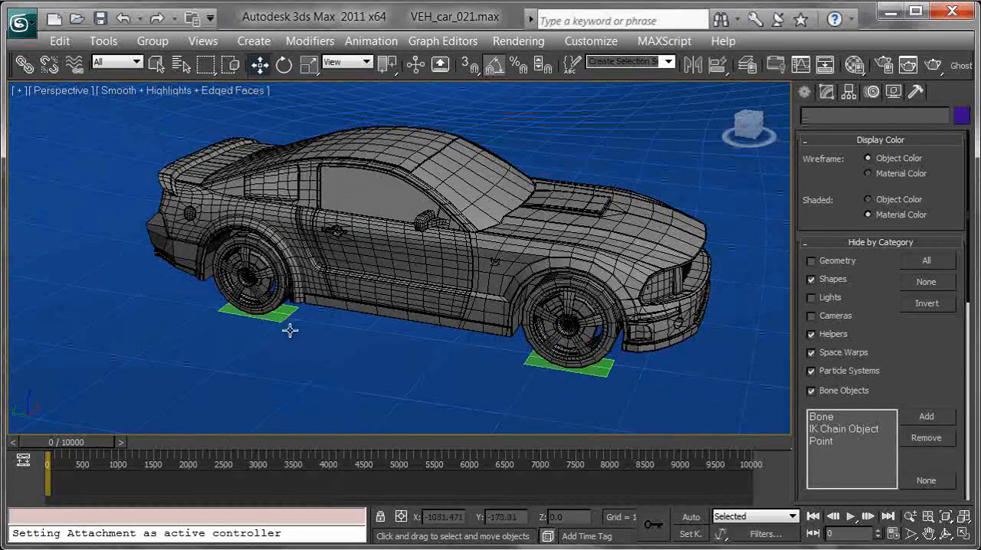
Select the green ground planes under the wheels and hide them
ctrl+click(604, 373)
alt+middle_drag(643, 355, 403, 350)
ctrl+click(621, 321)
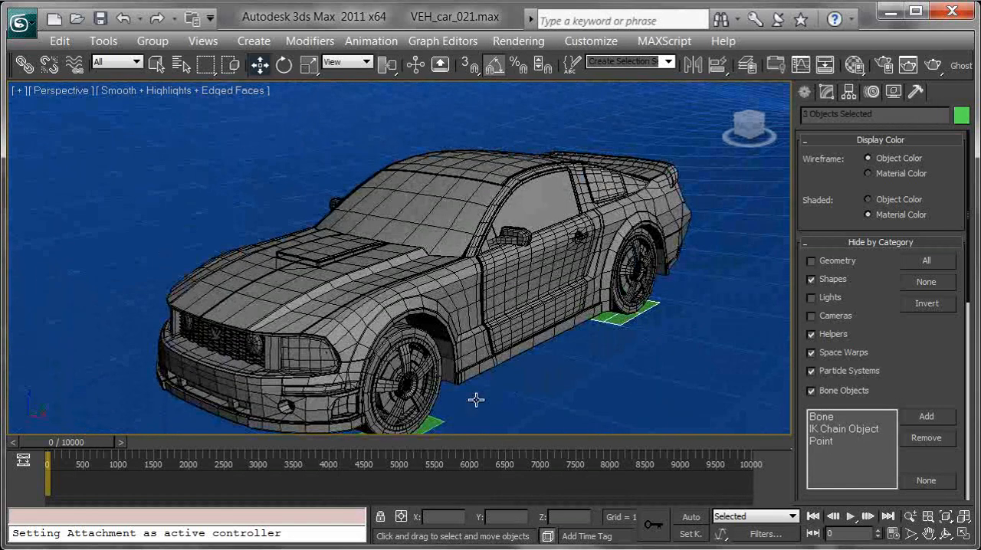
right_click(526, 372)
click(650, 309)
Change the object color of the terrain Plane003 to dark green
middle_drag(413, 337, 663, 233)
scroll(376, 295, down, 4)
click(346, 283)
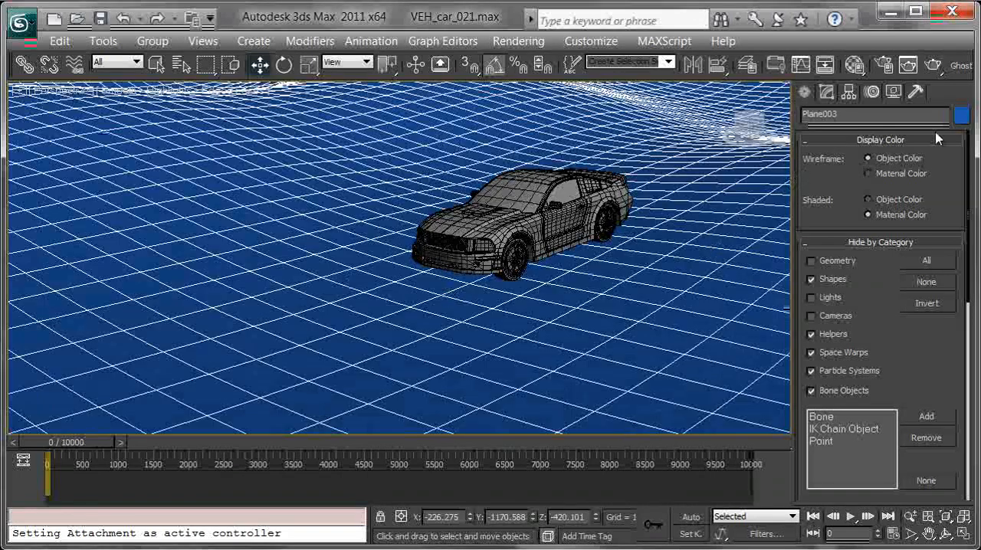
click(962, 116)
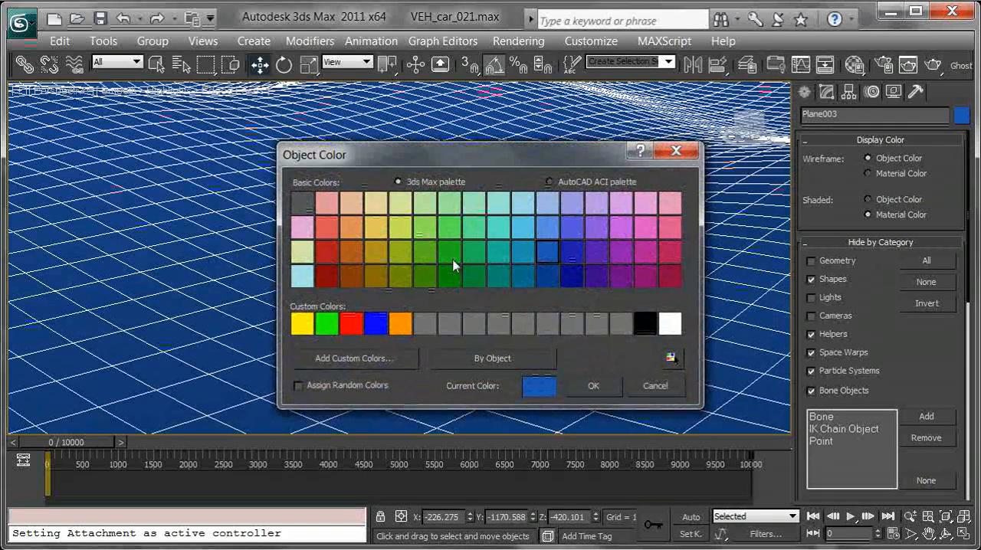
click(596, 386)
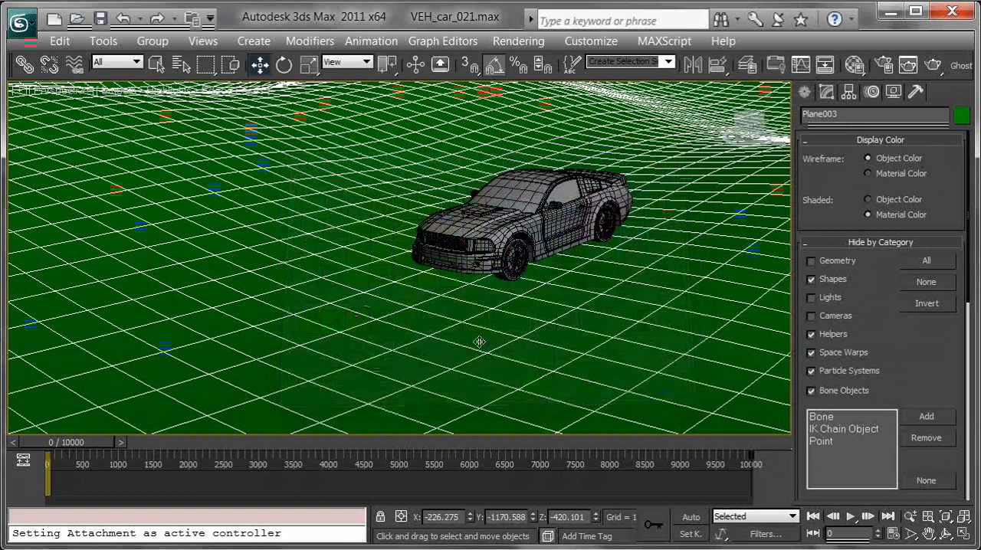
Turn off the edged faces display and play the animation to watch the car drive over the terrain
key(F4)
mouse_move(534, 305)
alt+middle_down()
mouse_move(585, 281)
mouse_move(491, 304)
mouse_move(573, 299)
mouse_move(528, 296)
alt+middle_up()
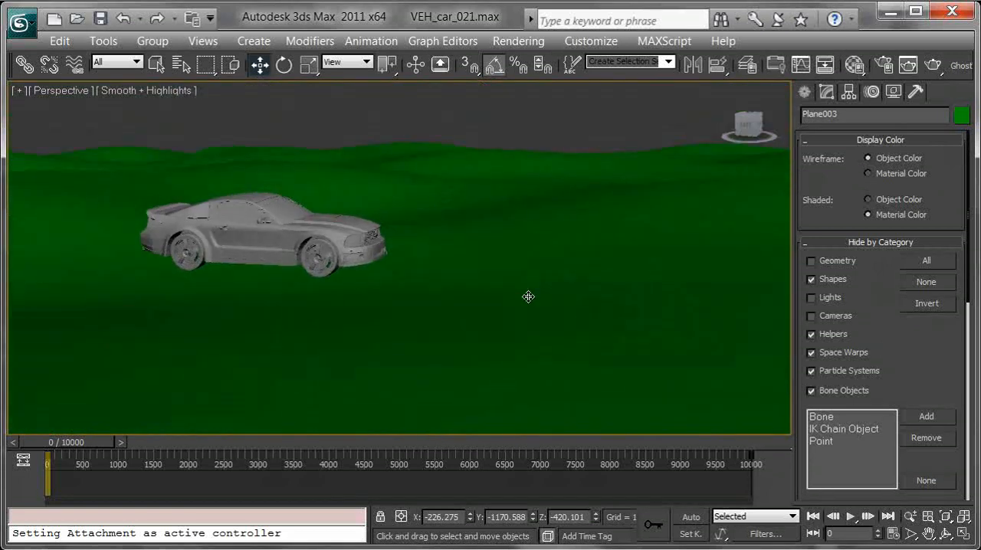
click(851, 517)
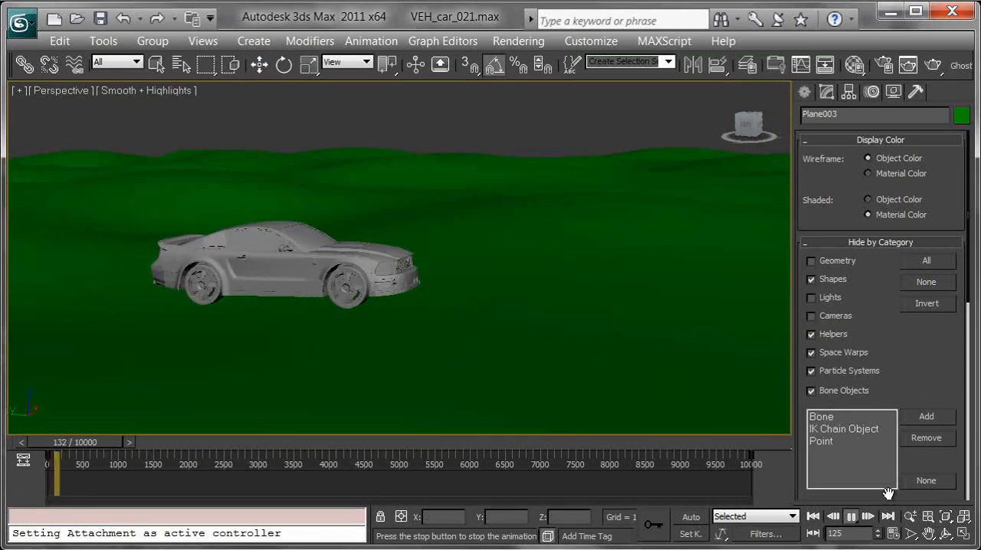
click(851, 517)
Hide the terrain and play the animation to watch the car's motion without it
right_click(685, 304)
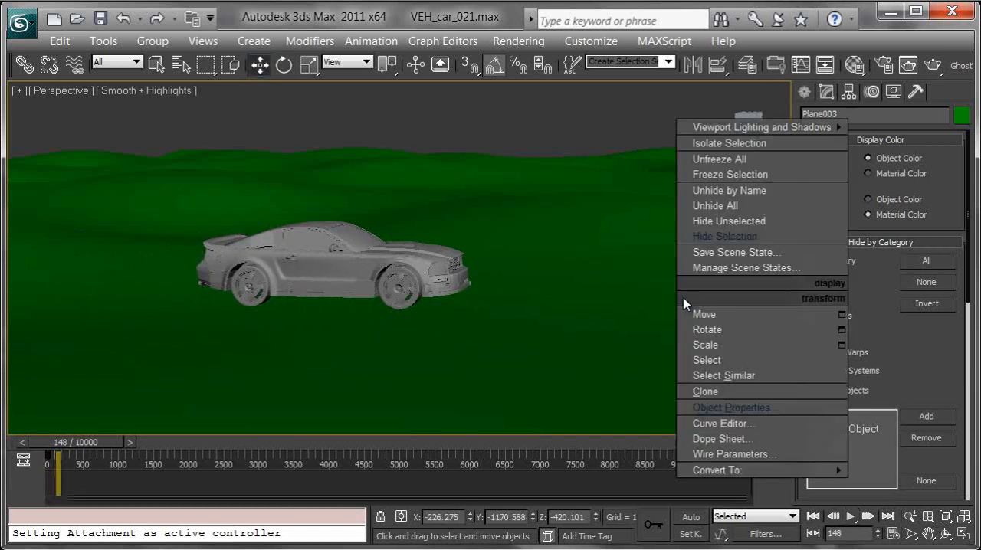
click(717, 247)
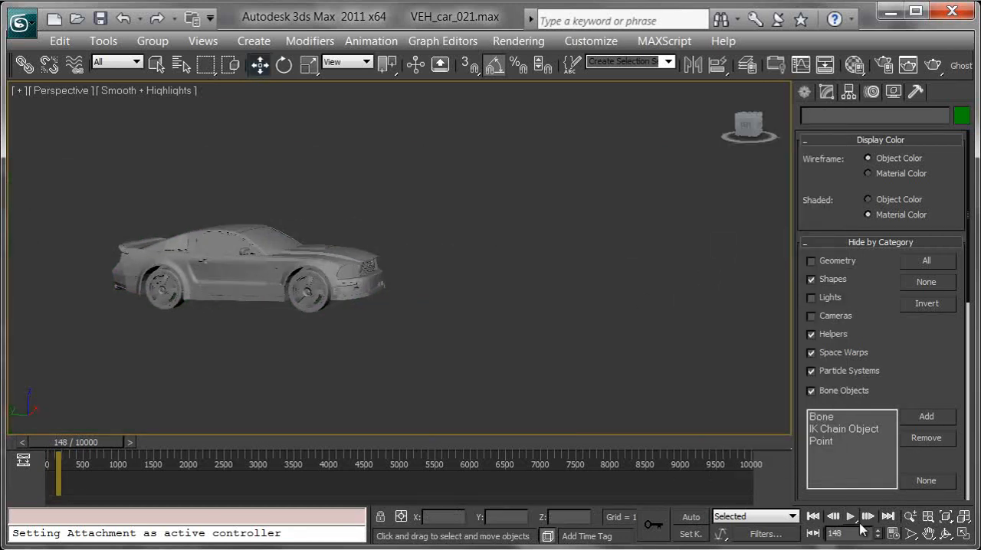
click(851, 517)
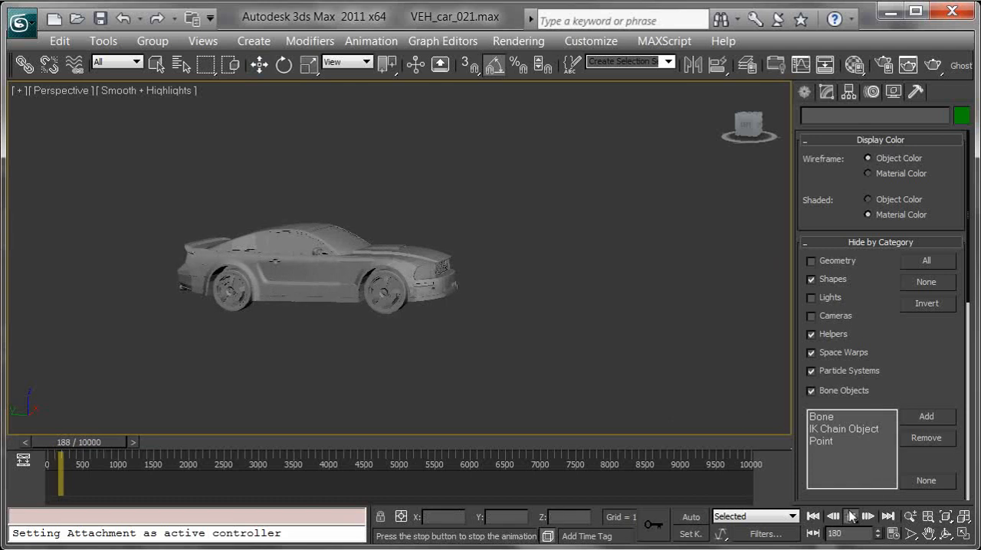
click(851, 516)
Undo hiding the terrain
right_click(621, 261)
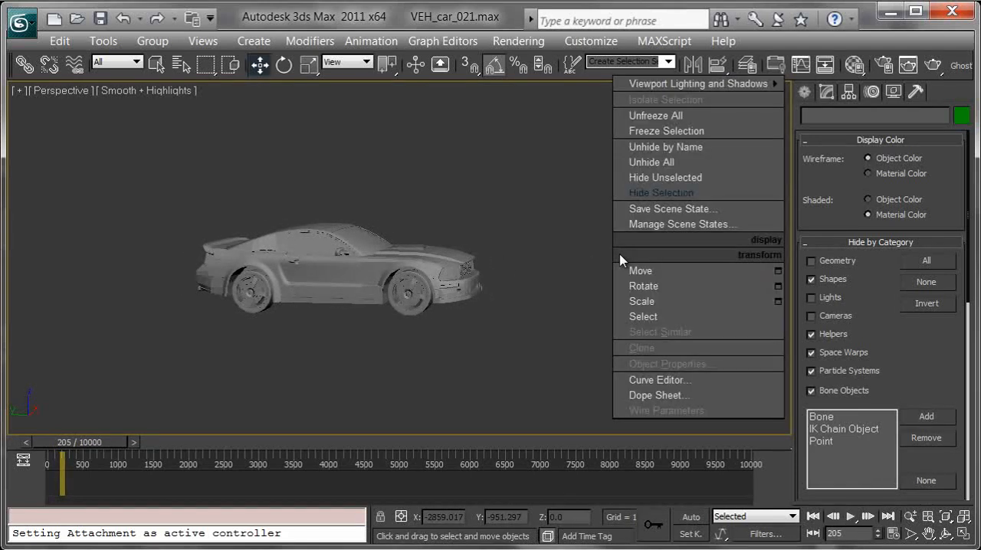
click(565, 241)
key(ctrl+z)
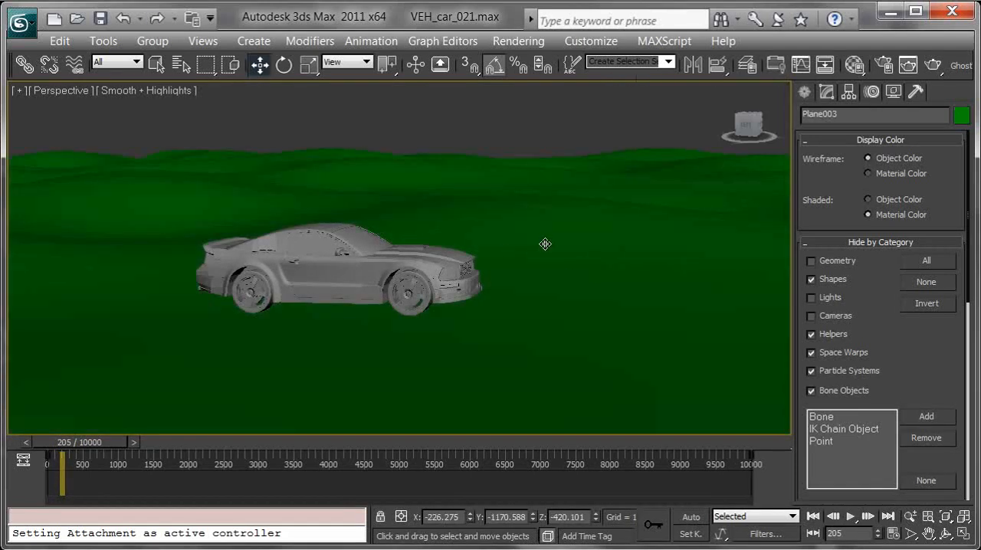
Go to frame 690, select the car's Hood object and frame the view closely on the front wheel
alt+middle_drag(564, 279, 586, 315)
scroll(587, 315, down, 5)
alt+middle_drag(488, 287, 537, 303)
drag(68, 451, 102, 452)
key(w)
click(376, 296)
key(z)
alt+middle_drag(400, 361, 384, 221)
scroll(384, 223, down, 6)
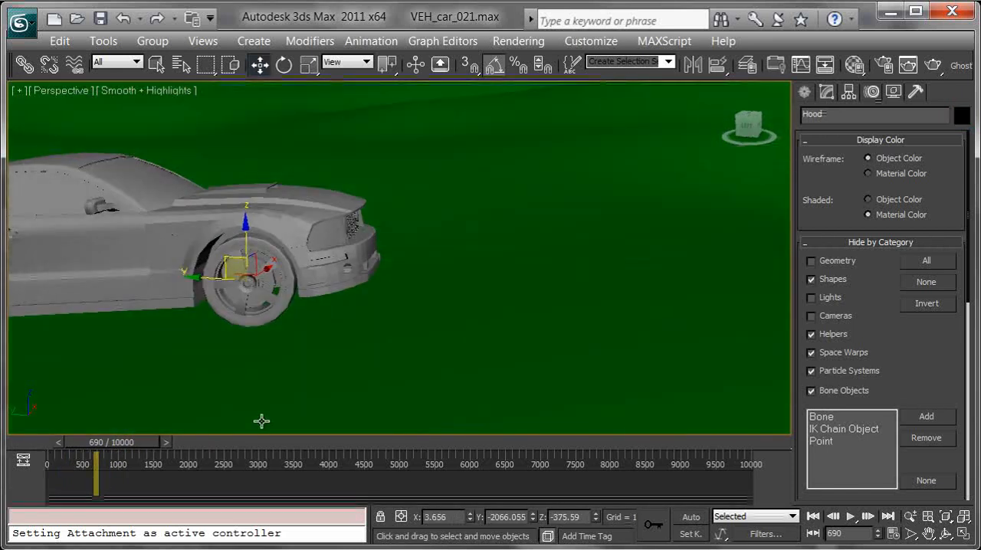
Advance the animation frame by frame to frame 719 and examine how the wheels and body follow the terrain
key(period)
key(period)
key(period)
key(period)
key(period)
key(period)
key(period)
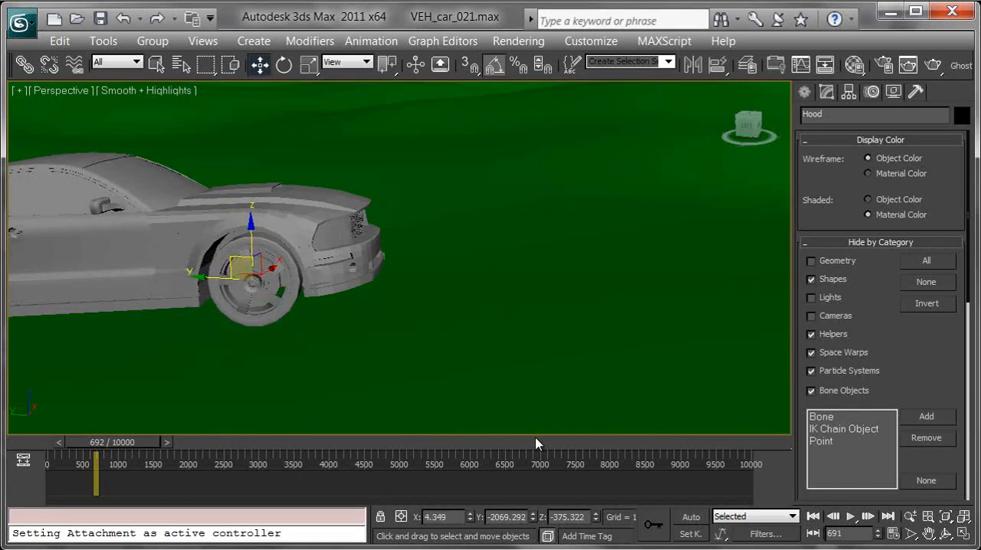
key(period)
key(period)
key(period)
key(period)
key(period)
key(period)
key(period)
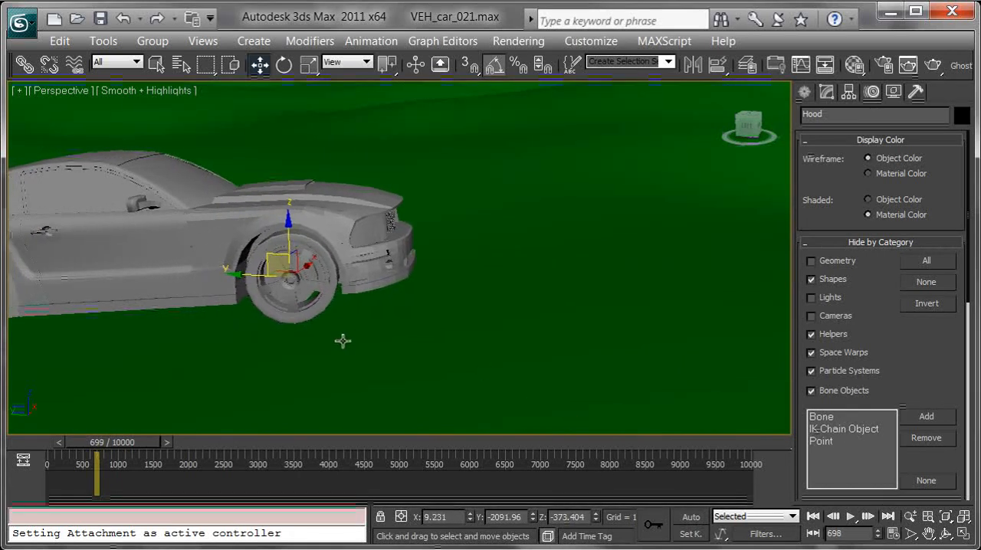
key(period)
key(period)
key(period)
key(period)
key(period)
key(period)
key(period)
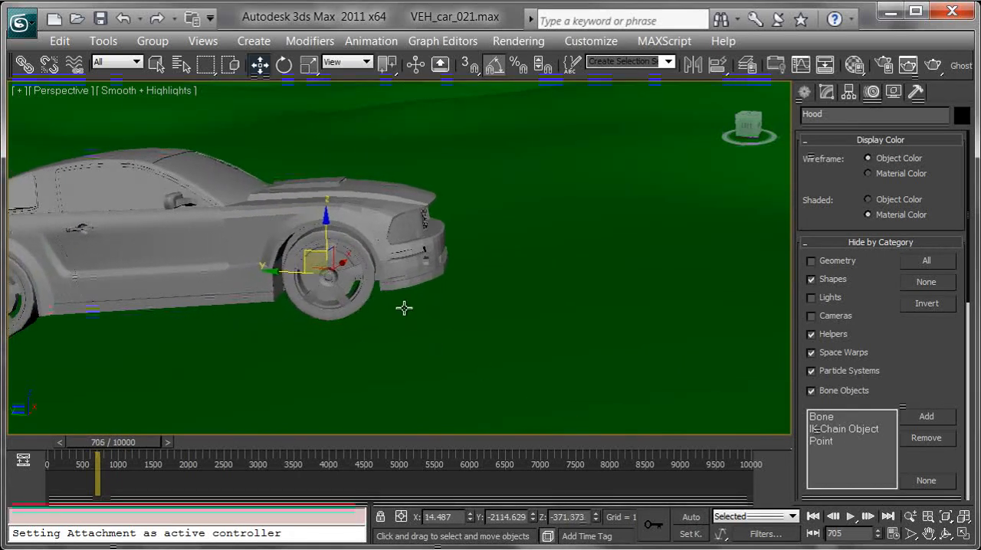
key(period)
key(period)
key(period)
key(period)
key(period)
key(period)
key(period)
key(period)
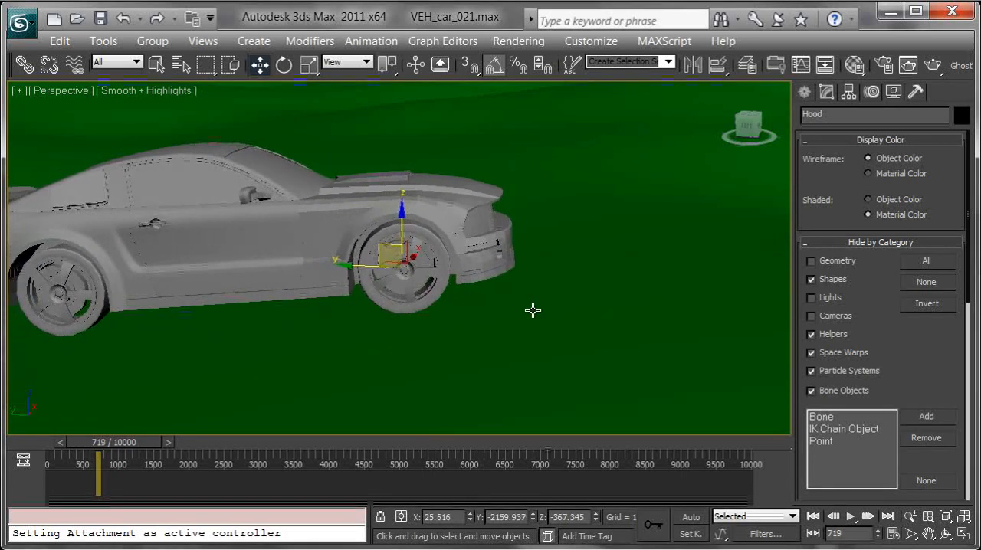
alt+middle_drag(534, 310, 390, 270)
alt+middle_drag(484, 253, 365, 285)
alt+middle_drag(389, 337, 369, 326)
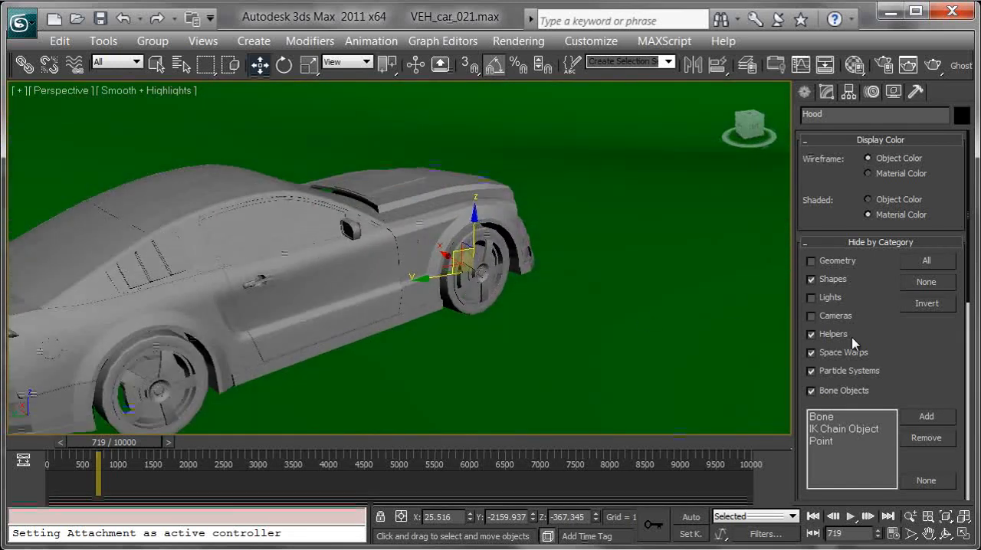
Show the shapes again and test moving VEH_car_roll_CTRL sideways above the car's roof
click(833, 280)
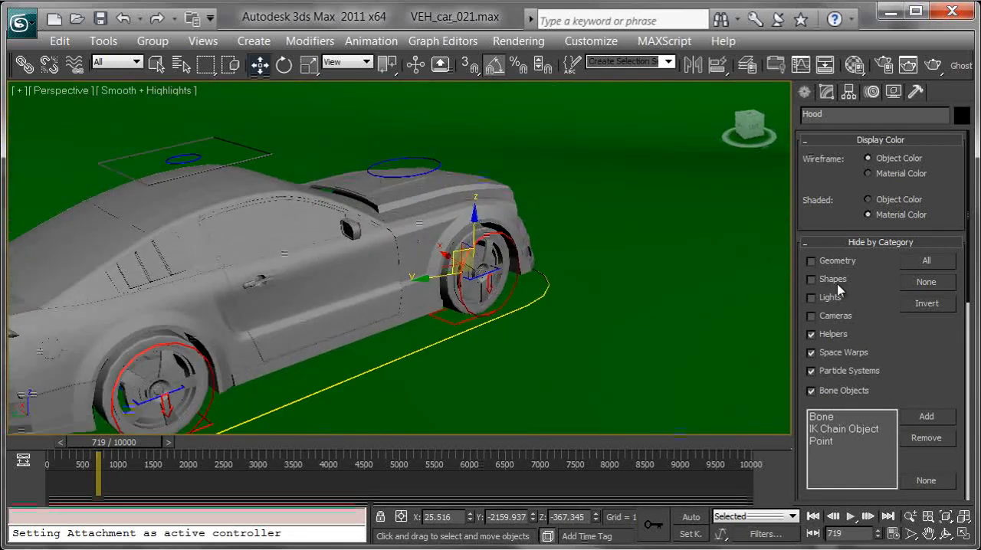
click(204, 157)
drag(180, 156, 250, 155)
alt+middle_drag(496, 243, 345, 222)
middle_drag(434, 287, 290, 248)
Go to frame 817 and inspect the car and its wheel controls on the slope
scroll(290, 248, down, 3)
alt+middle_drag(381, 306, 226, 429)
mouse_move(155, 442)
mouse_down()
mouse_move(163, 451)
mouse_move(155, 449)
mouse_up()
alt+middle_drag(258, 312, 307, 317)
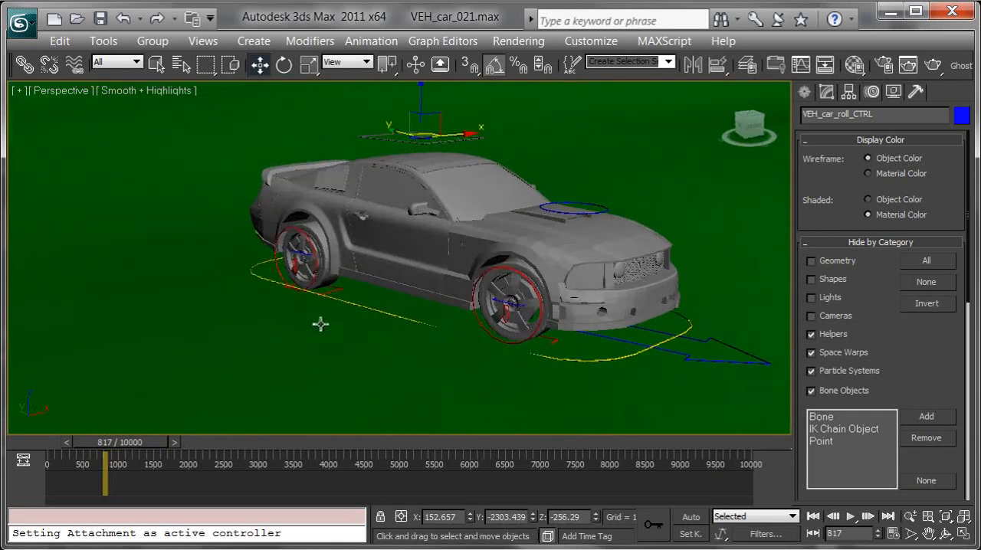
Deselect the roll control and examine the car's red path across the whole terrain
alt+middle_drag(370, 334, 427, 261)
middle_drag(362, 222, 388, 306)
scroll(331, 298, down, 5)
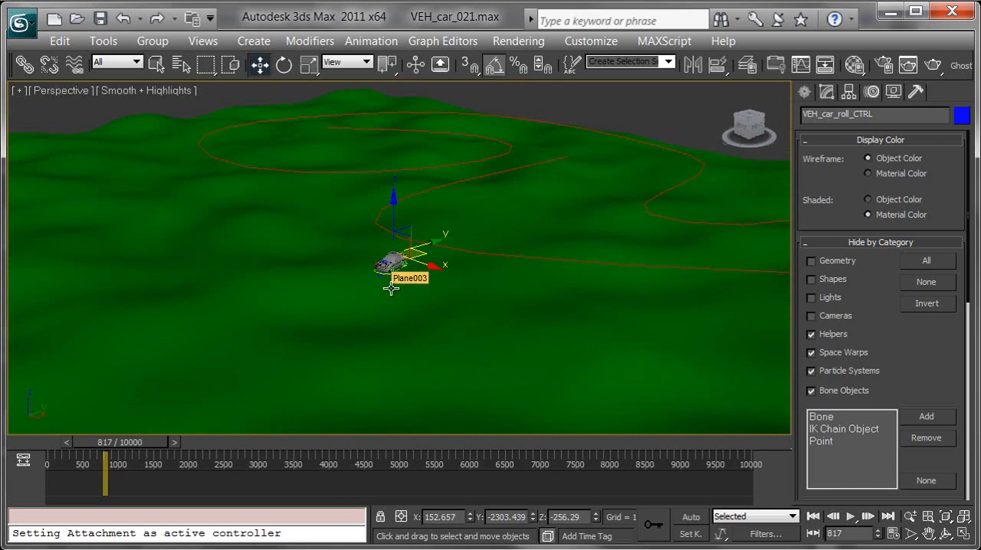
alt+middle_drag(393, 262, 506, 243)
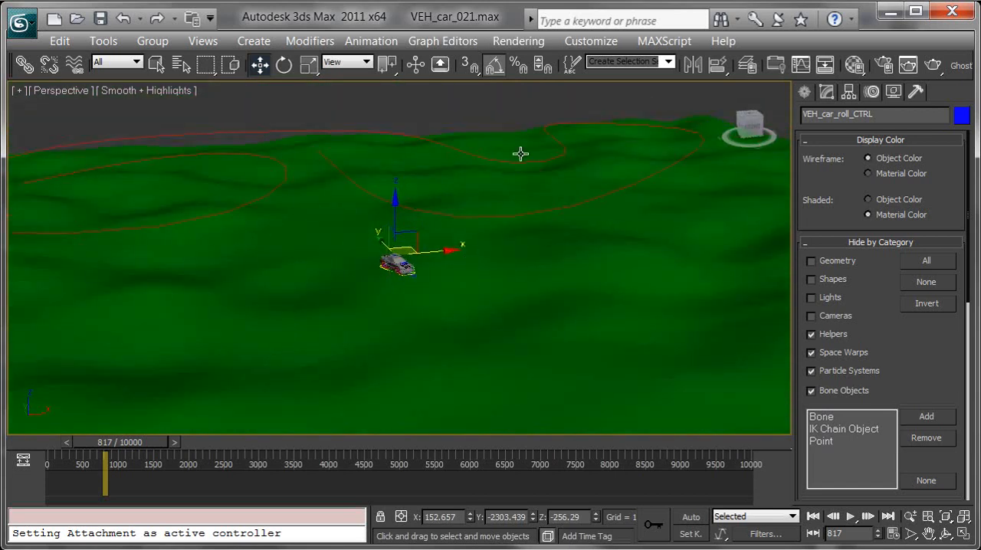
click(485, 119)
alt+middle_drag(485, 121, 478, 171)
middle_drag(420, 225, 576, 259)
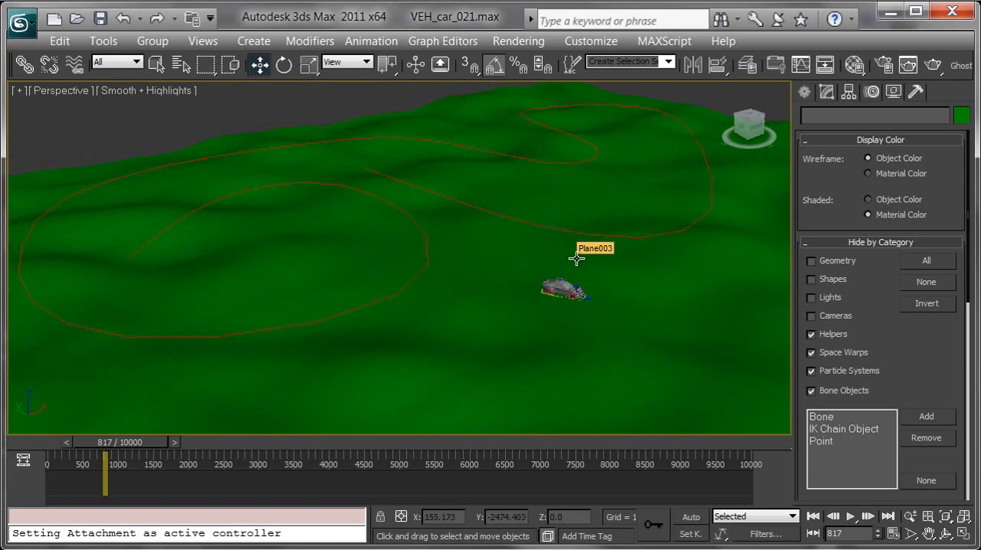